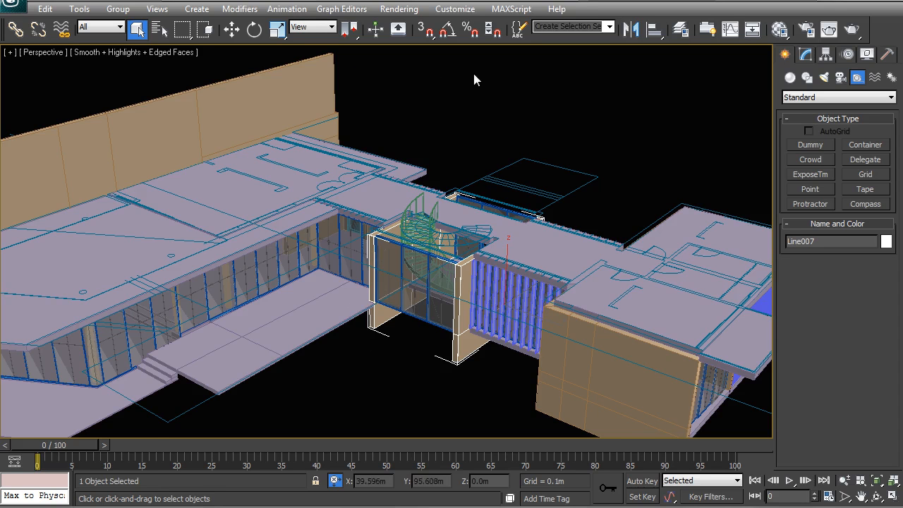
Enter edge editing in the Edit Poly modifier of the two staircase walls and show the model as wireframe
middle_drag(505, 244, 494, 254)
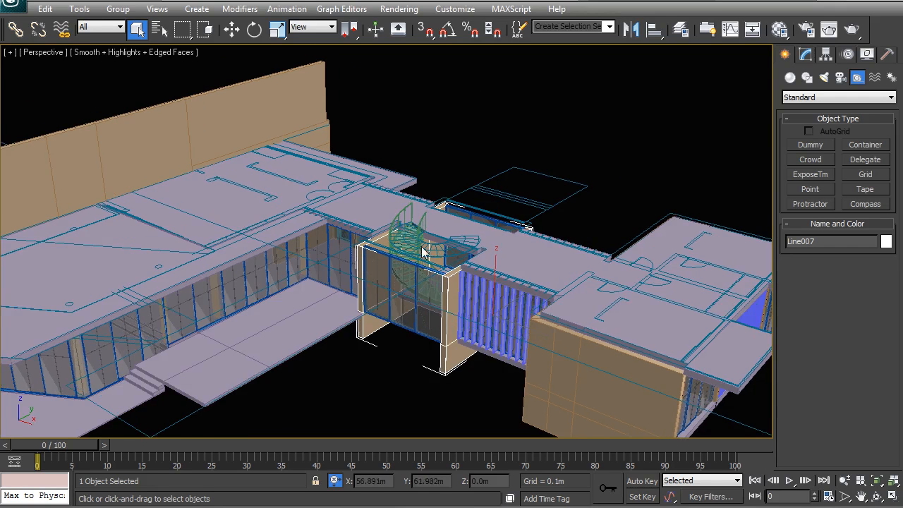
scroll(424, 252, up, 2)
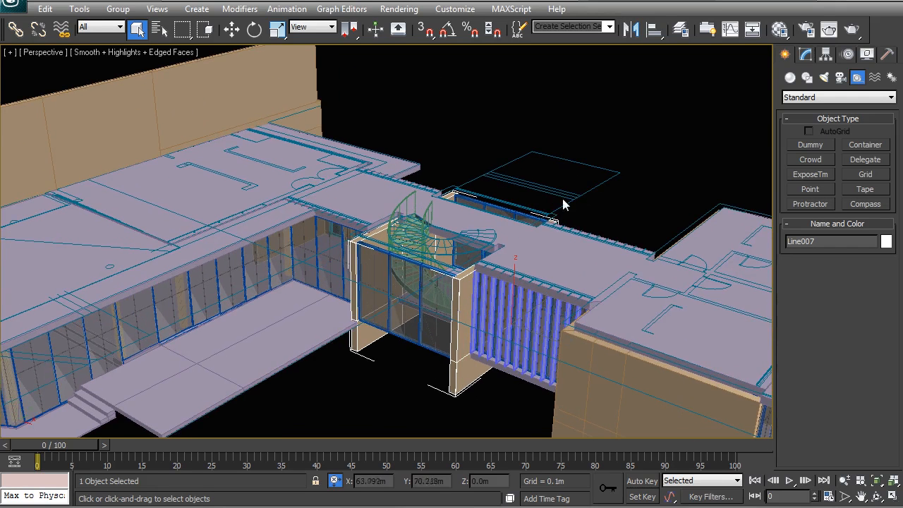
click(806, 54)
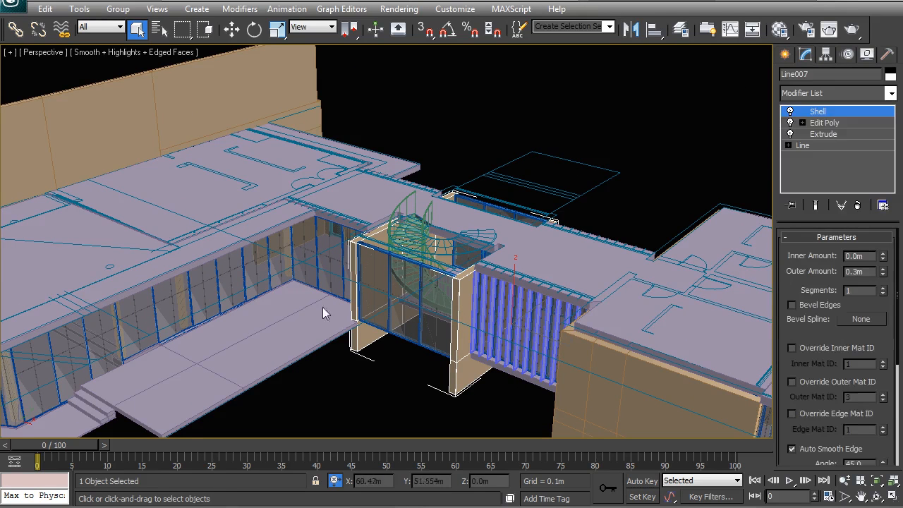
click(819, 123)
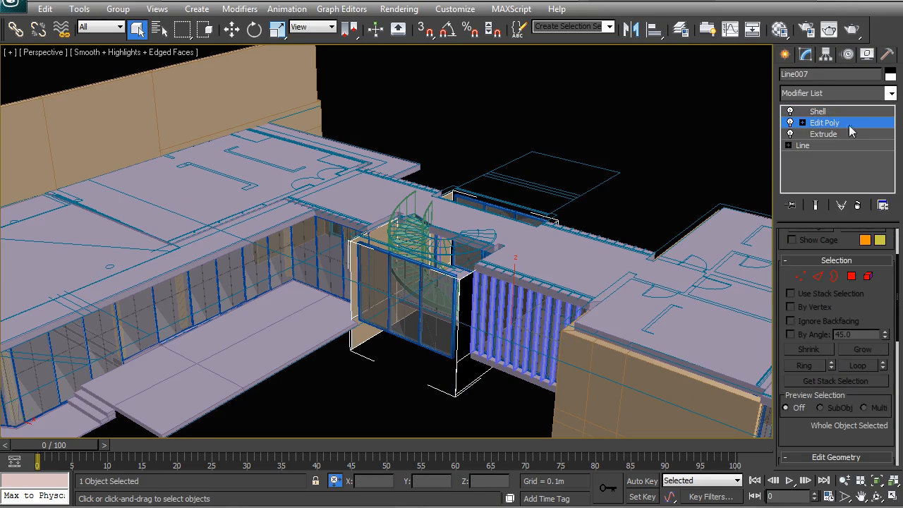
click(817, 276)
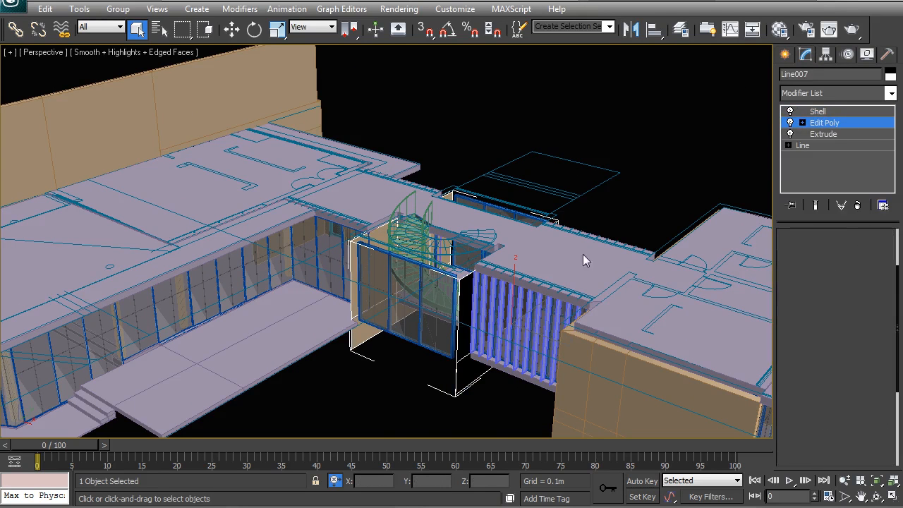
key(F3)
alt+middle_drag(447, 242, 469, 242)
alt+middle_drag(260, 269, 433, 252)
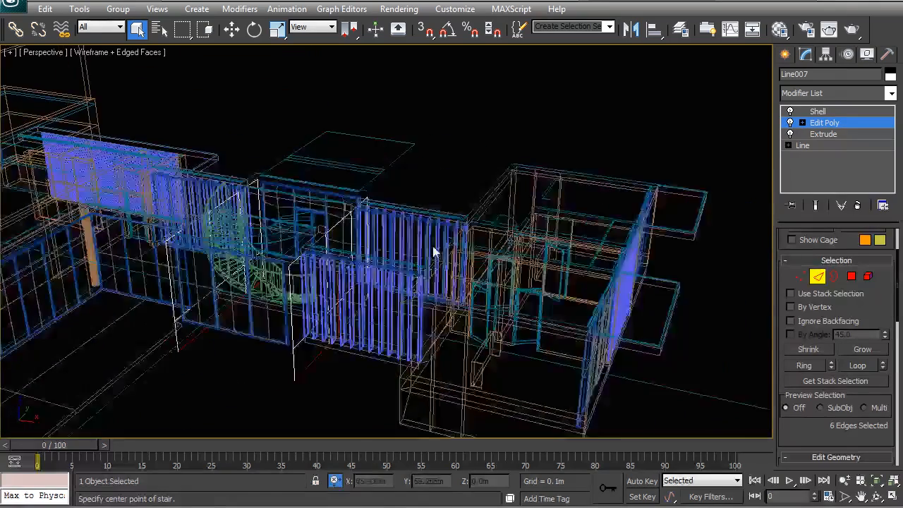
Switch region selection to Window mode and select only the top edges of both staircase walls
scroll(421, 248, up, 5)
scroll(421, 245, down, 3)
alt+middle_drag(412, 206, 379, 240)
click(329, 211)
alt+middle_drag(452, 203, 455, 200)
drag(284, 160, 554, 228)
click(205, 28)
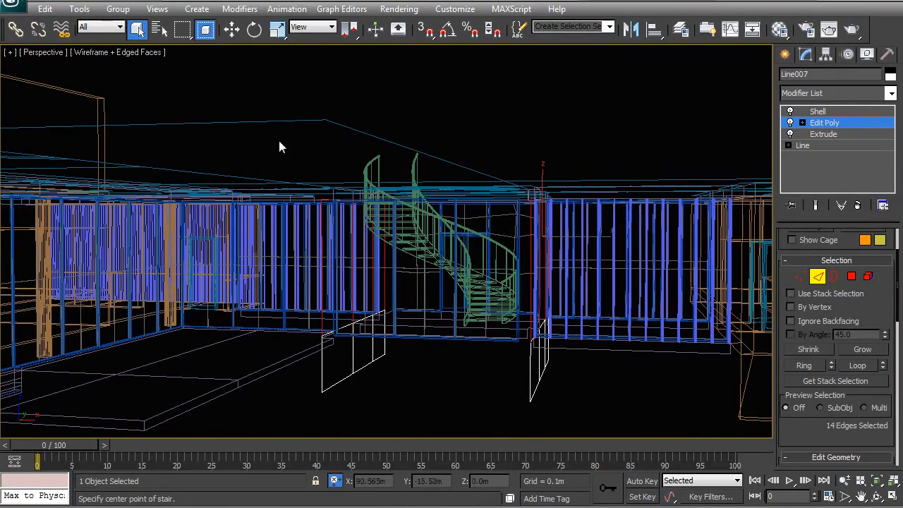
click(278, 138)
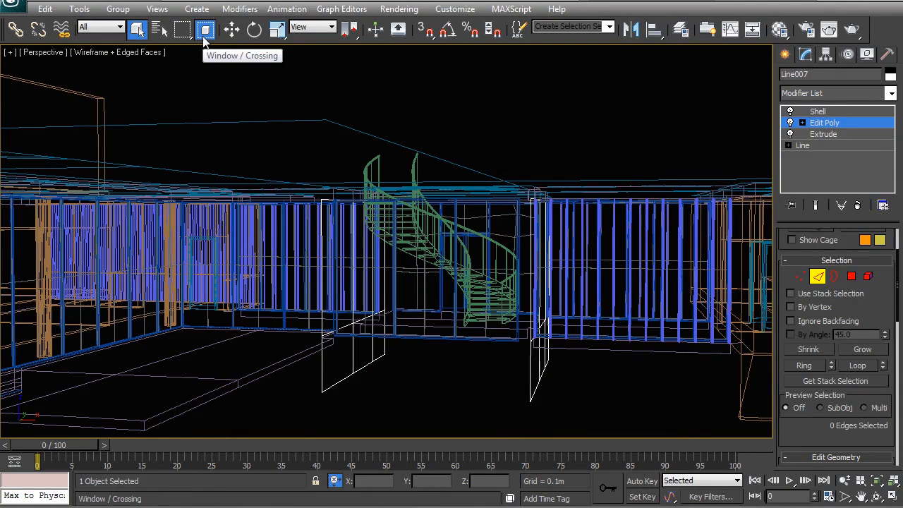
drag(223, 155, 595, 251)
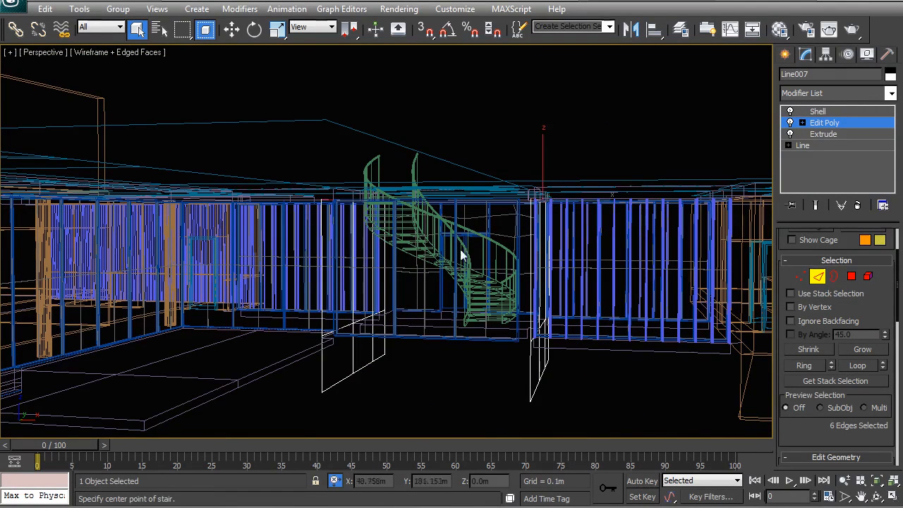
Extend the selected top edges upward as a new wall segment and set their Z height to 6.25 m
alt+middle_drag(464, 257, 427, 278)
key(w)
drag(443, 178, 395, 167)
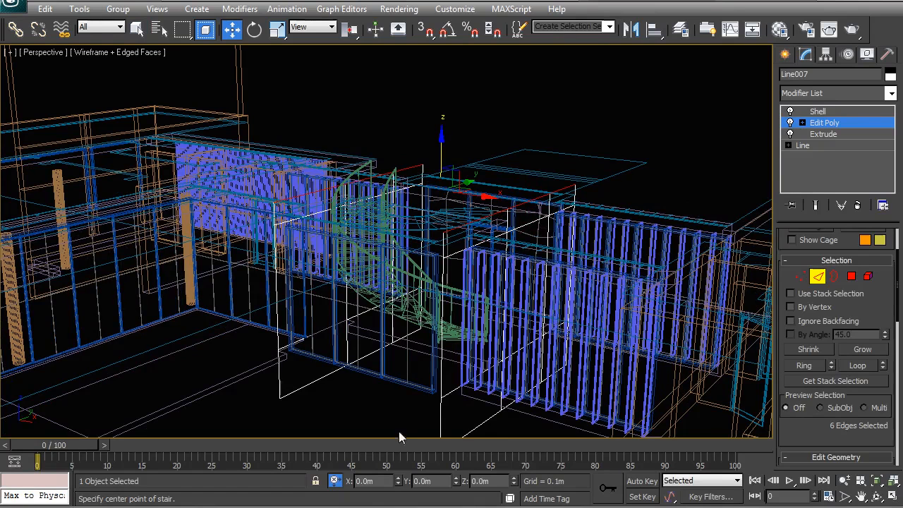
click(335, 481)
click(481, 481)
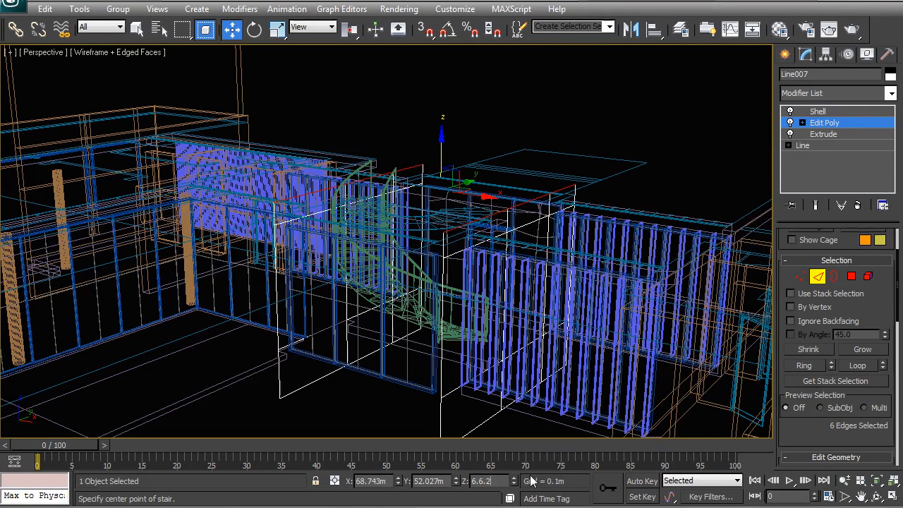
scroll(395, 295, up, 5)
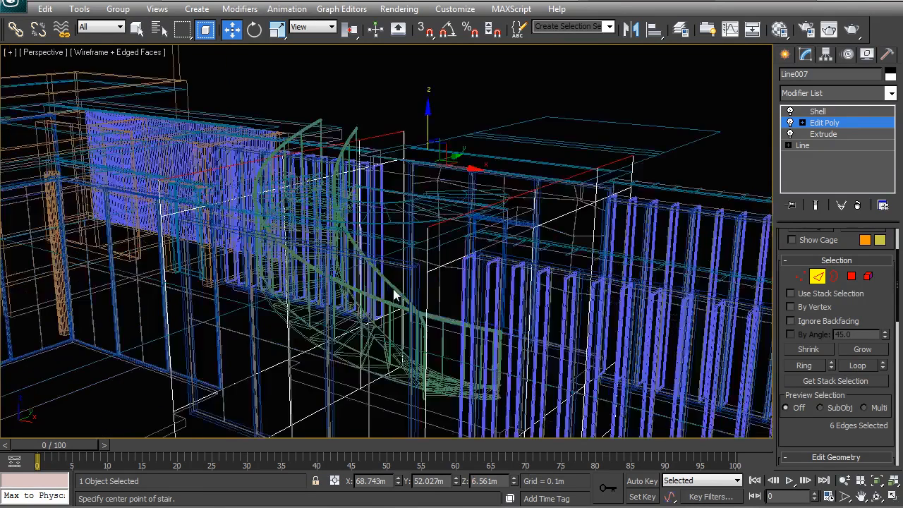
key(F3)
drag(479, 479, 518, 483)
text(25)
key(Return)
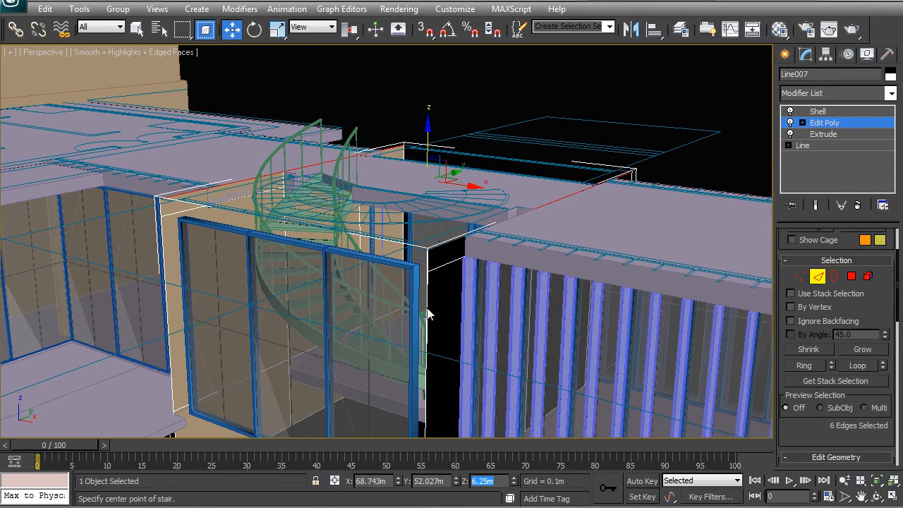
Extend the top edges of both staircase walls further upward to about Z 11.12 m
drag(432, 146, 429, 83)
scroll(429, 227, down, 4)
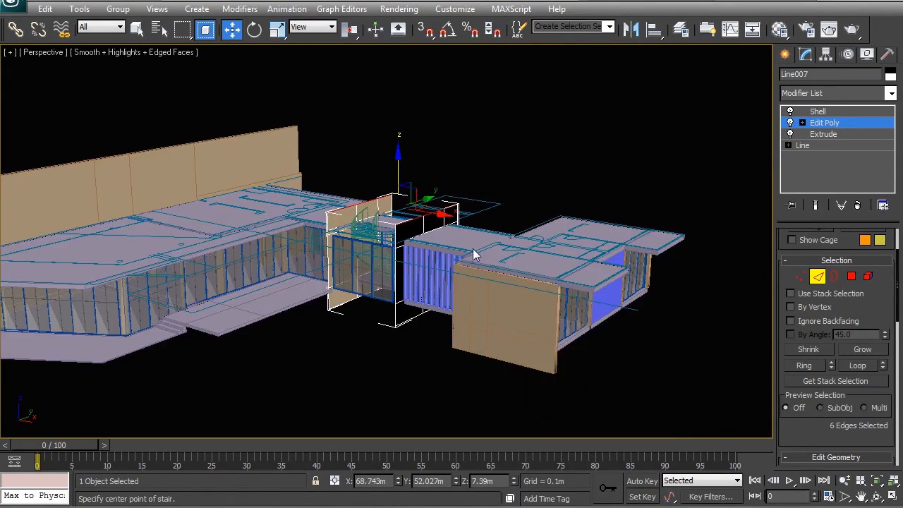
scroll(395, 254, up, 2)
drag(405, 153, 393, 50)
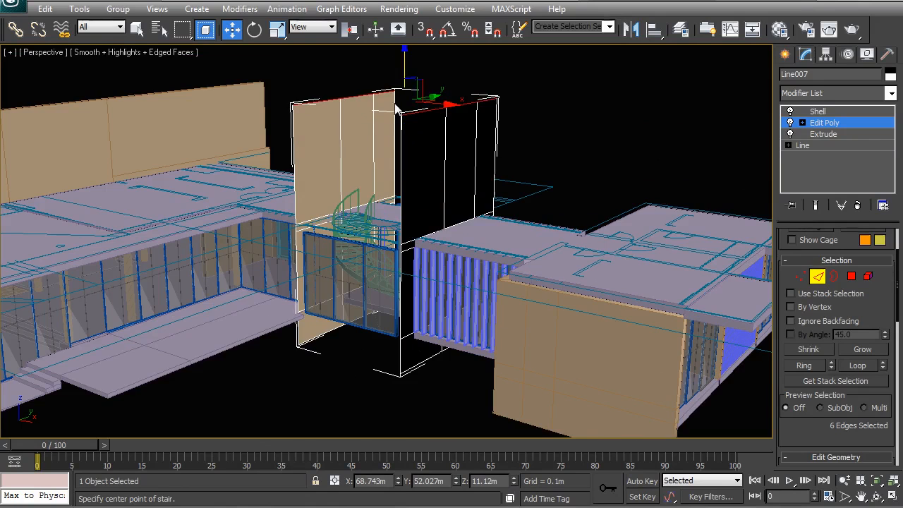
scroll(423, 261, down, 4)
Match the top edges to the front elevation drawing at Z 10.9 m, then leave edge editing and deselect the walls
key(f)
key(F3)
scroll(453, 255, up, 6)
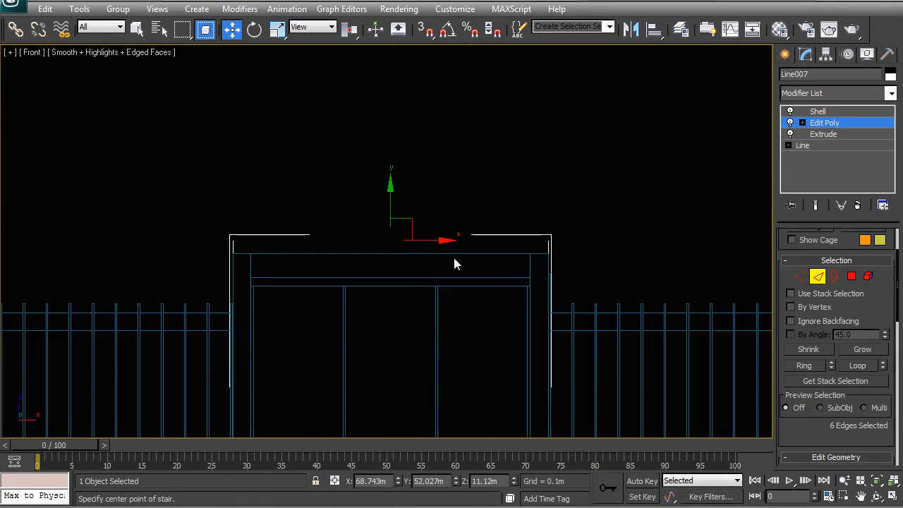
middle_drag(424, 260, 477, 189)
drag(454, 127, 439, 151)
key(F3)
drag(487, 486, 483, 487)
scroll(359, 257, down, 5)
key(p)
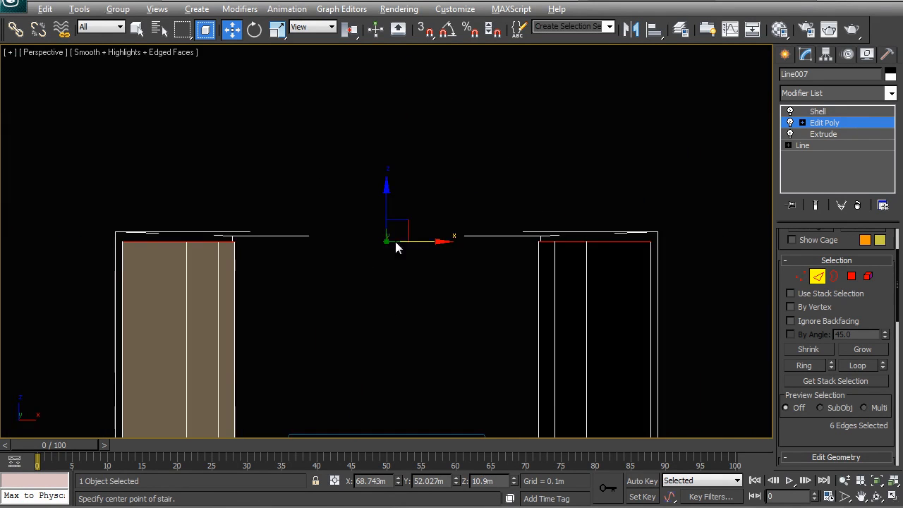
alt+drag(395, 239, 362, 262)
scroll(361, 262, down, 5)
right_click(354, 253)
click(347, 151)
click(347, 153)
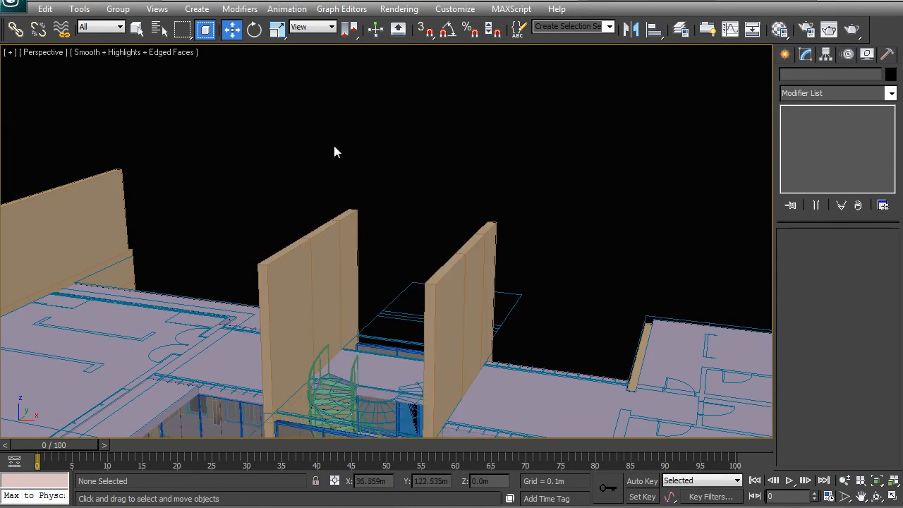
Select the raised staircase walls again and enter edge editing in their Edit Poly modifier
alt+middle_drag(508, 247, 444, 255)
middle_drag(352, 392, 339, 311)
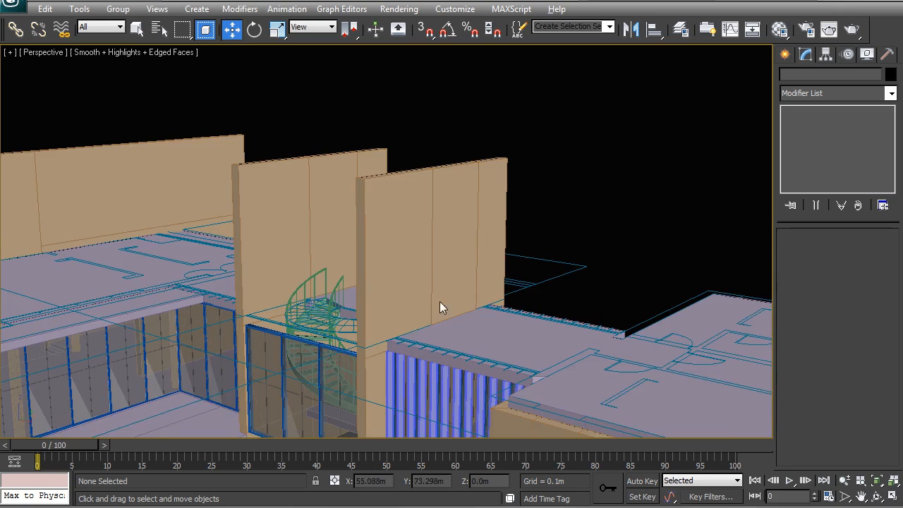
alt+middle_drag(440, 303, 440, 278)
alt+middle_drag(411, 334, 303, 295)
alt+middle_drag(435, 263, 462, 237)
click(462, 236)
scroll(461, 235, down, 3)
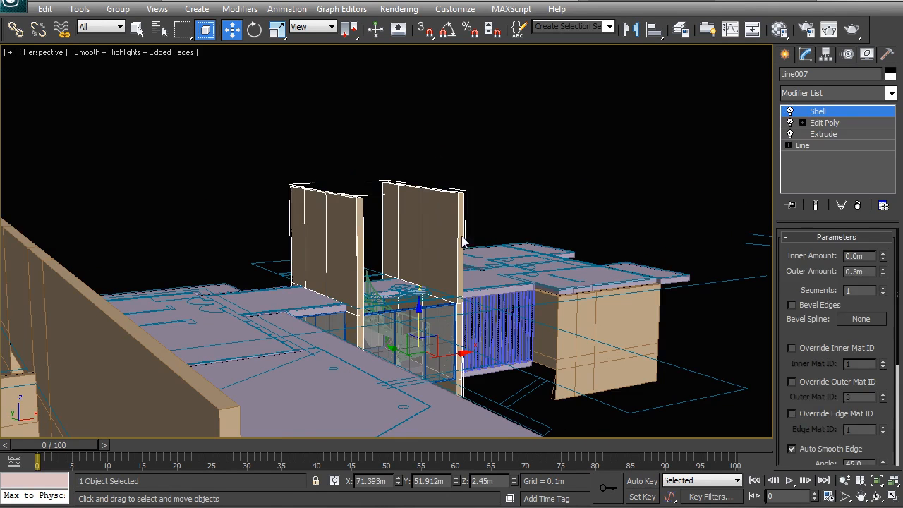
click(824, 123)
click(817, 276)
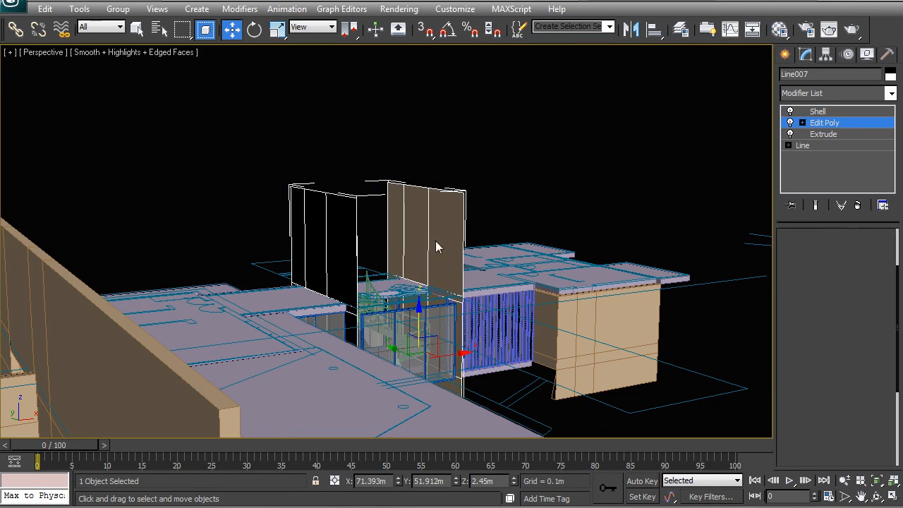
Select the vertical edges of the upper wall parts in Crossing mode and connect them with horizontal edges on both walls
alt+middle_drag(435, 240, 421, 232)
alt+middle_drag(339, 261, 315, 287)
right_click(315, 287)
click(296, 272)
alt+middle_drag(504, 257, 484, 242)
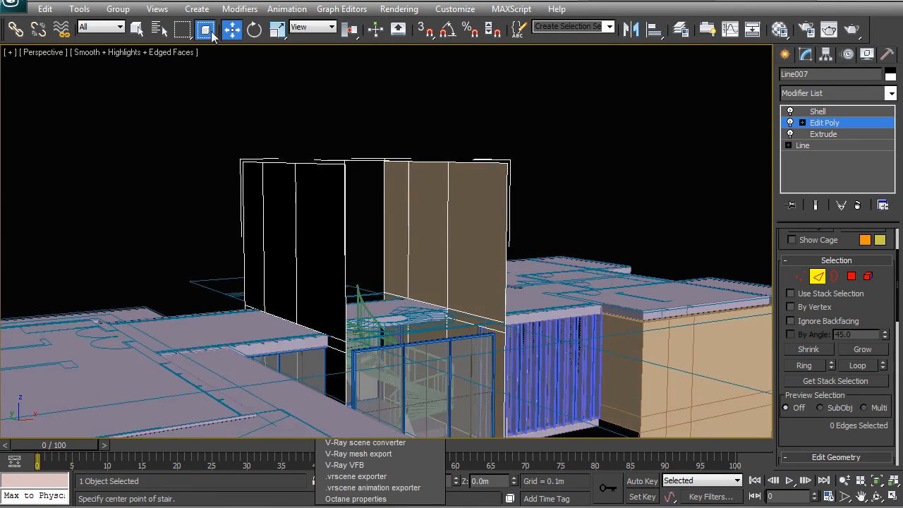
alt+middle_drag(388, 191, 506, 228)
drag(534, 236, 134, 204)
alt+middle_drag(406, 244, 416, 267)
right_click(390, 252)
click(358, 299)
Adjust the height of the new horizontal edges against the front elevation drawing and exit sub-object editing
drag(361, 201, 345, 167)
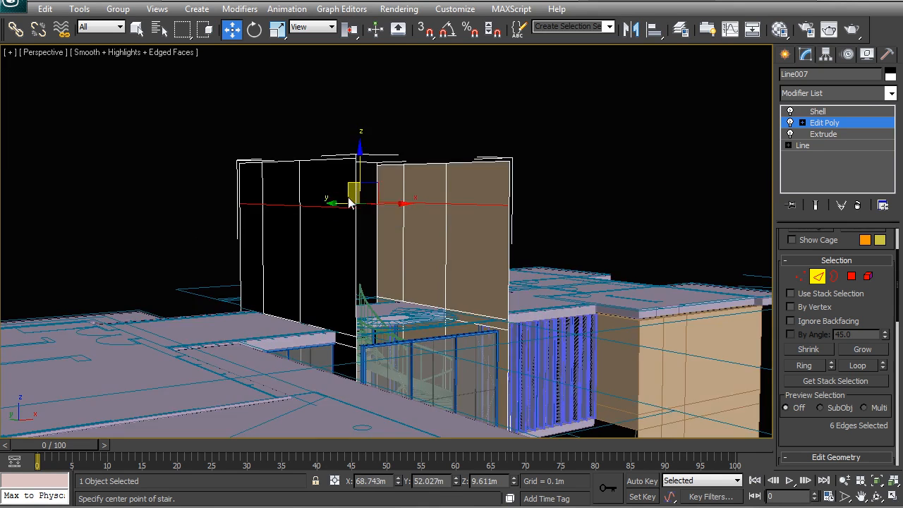
key(f)
drag(390, 197, 381, 188)
click(800, 276)
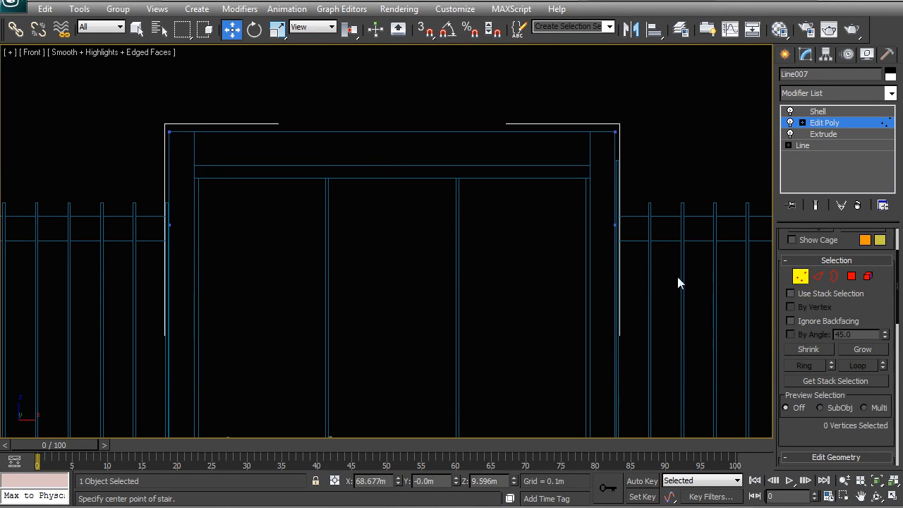
drag(393, 187, 402, 192)
middle_drag(345, 265, 376, 261)
drag(484, 481, 510, 485)
key(BackSpace)
key(Return)
middle_drag(399, 212, 448, 282)
right_click(428, 244)
click(416, 228)
Delete one upper-floor panel below the new edges in each staircase wall to cut matching openings
key(p)
key(F3)
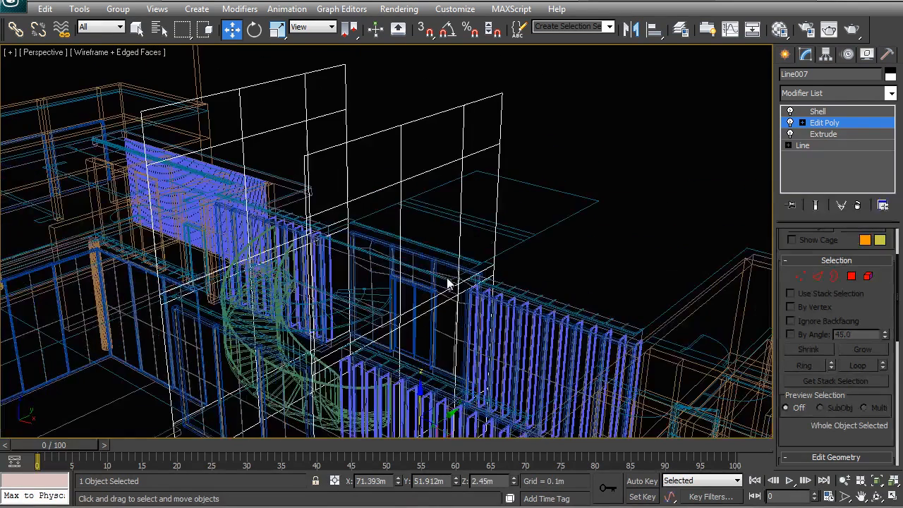
click(426, 236)
ctrl+click(274, 175)
key(Delete)
key(F3)
right_click(308, 231)
click(290, 202)
click(603, 164)
Delete the narrow strip polygons at roof slab level below the openings in both staircase walls
alt+middle_drag(584, 187, 485, 198)
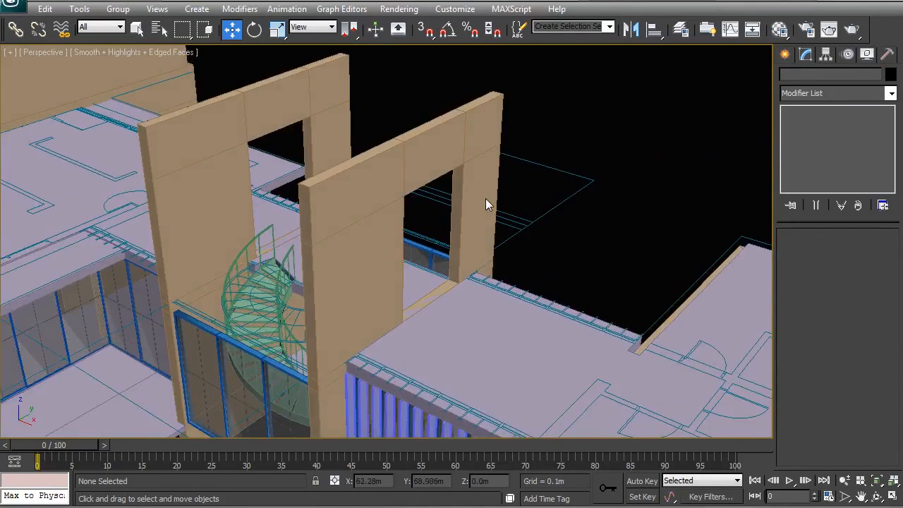
scroll(485, 198, down, 3)
alt+middle_drag(446, 230, 453, 240)
scroll(347, 209, up, 5)
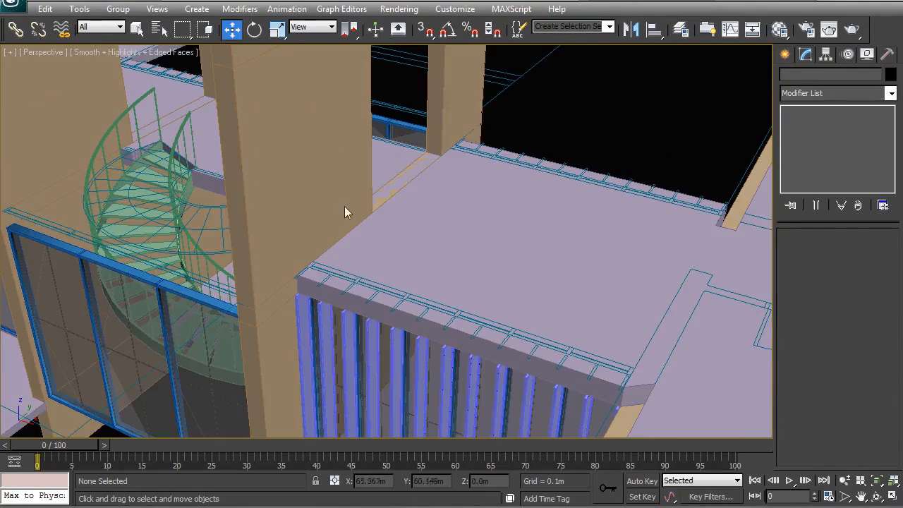
click(343, 208)
key(F3)
click(826, 123)
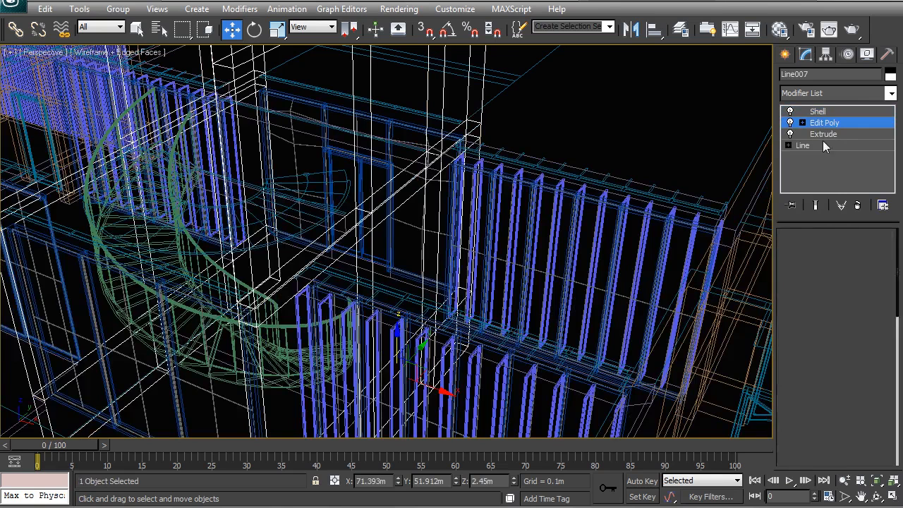
click(851, 277)
click(397, 205)
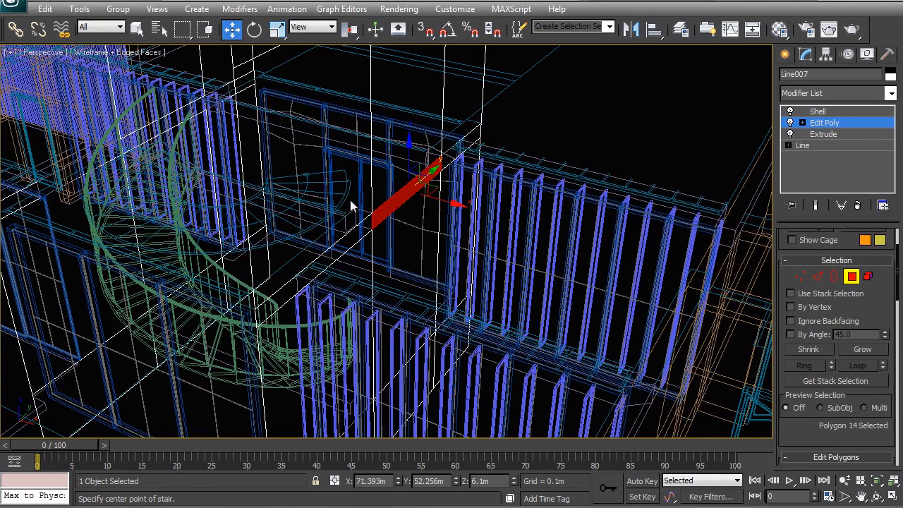
ctrl+click(176, 120)
key(Delete)
Delete the ground-floor wall panel beneath the opening, then exit polygon editing and deselect the walls
click(400, 232)
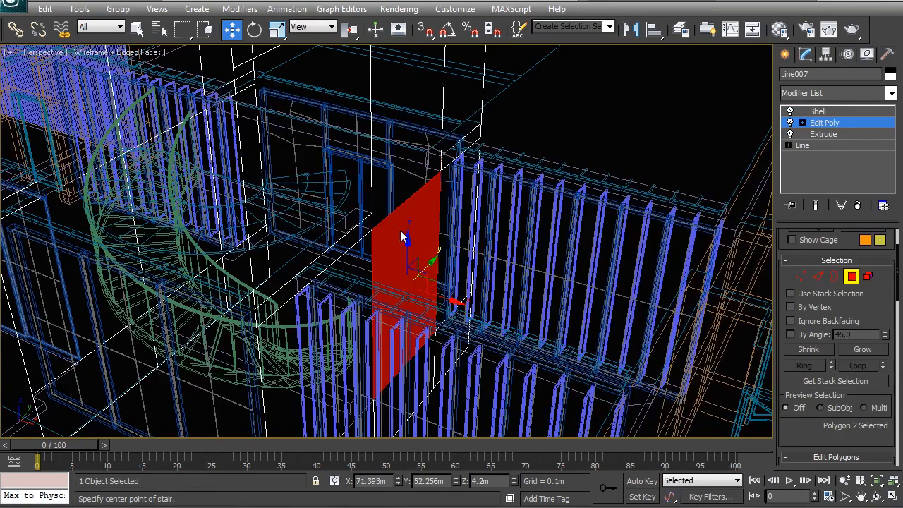
scroll(401, 237, down, 3)
alt+middle_drag(399, 236, 347, 254)
key(Delete)
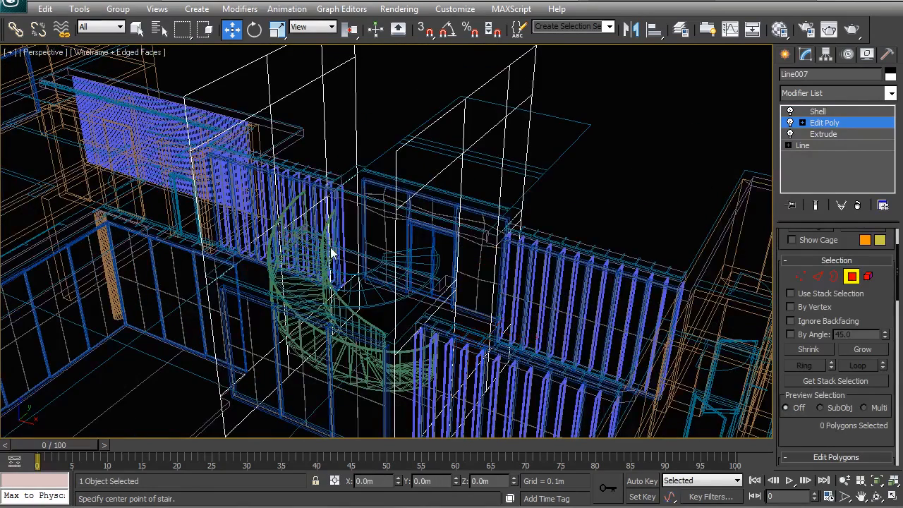
right_click(311, 240)
click(299, 224)
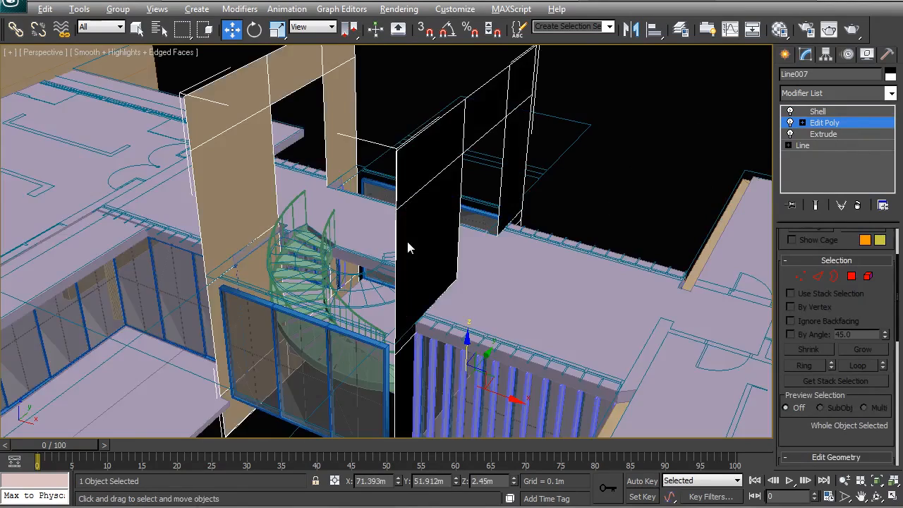
mouse_move(406, 239)
alt+middle_down()
mouse_move(445, 216)
mouse_move(516, 327)
mouse_move(535, 323)
alt+middle_up()
click(592, 370)
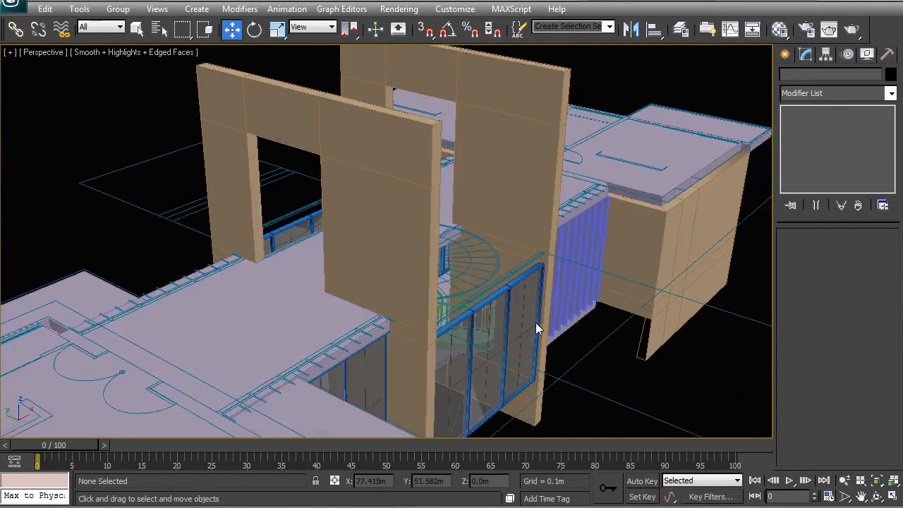
Select the pair of staircase walls
scroll(471, 306, down, 2)
alt+middle_drag(425, 260, 302, 260)
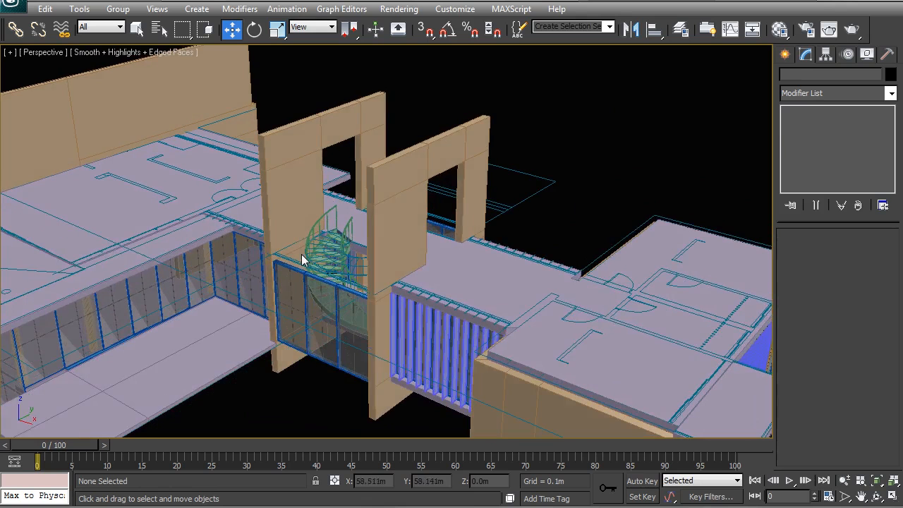
click(387, 195)
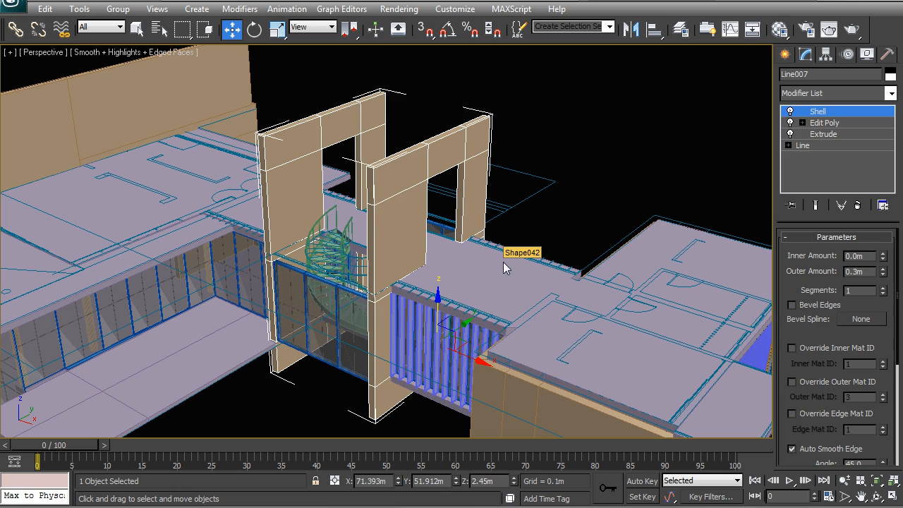
Clone all polygons of the ground-floor window frame between the staircase walls up to the upper floor as an element
click(548, 202)
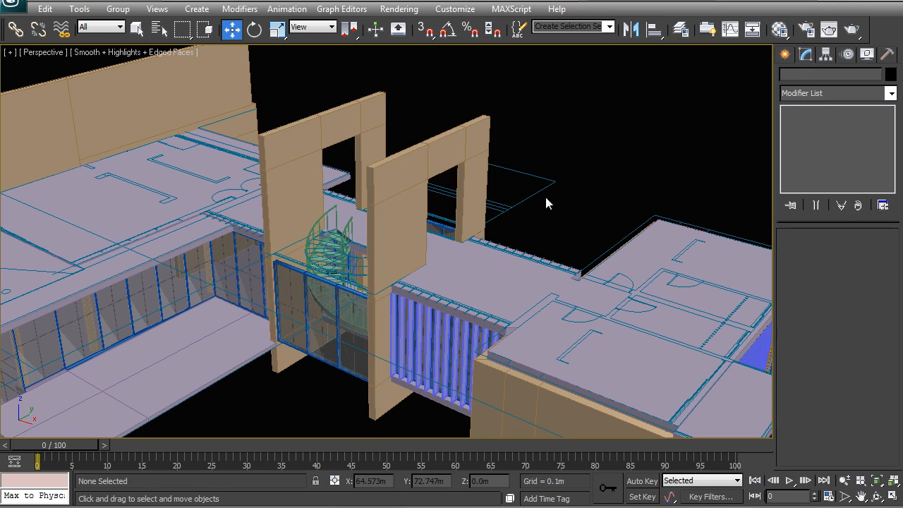
click(340, 295)
scroll(344, 239, up, 3)
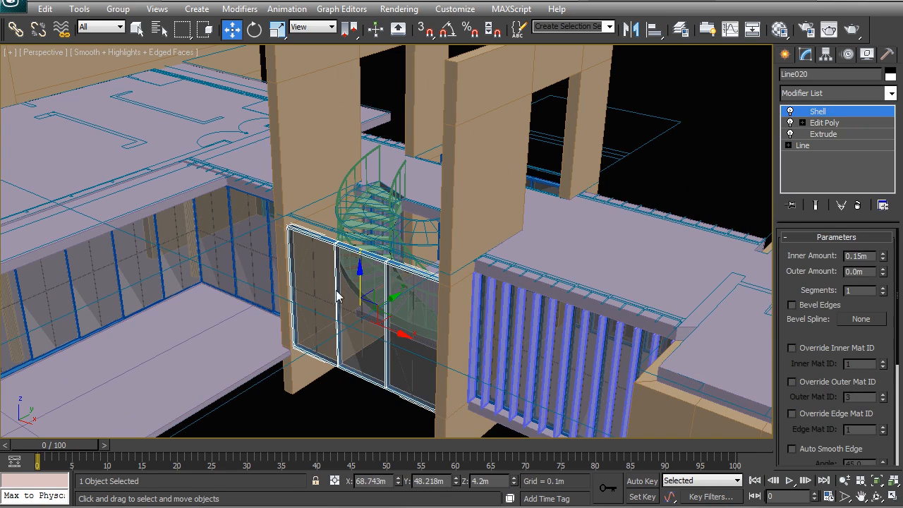
click(825, 122)
click(852, 276)
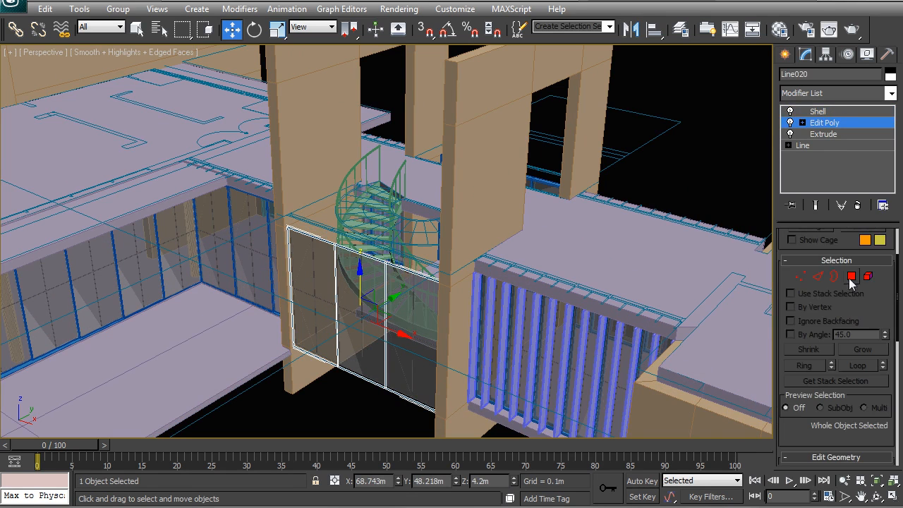
drag(230, 206, 488, 423)
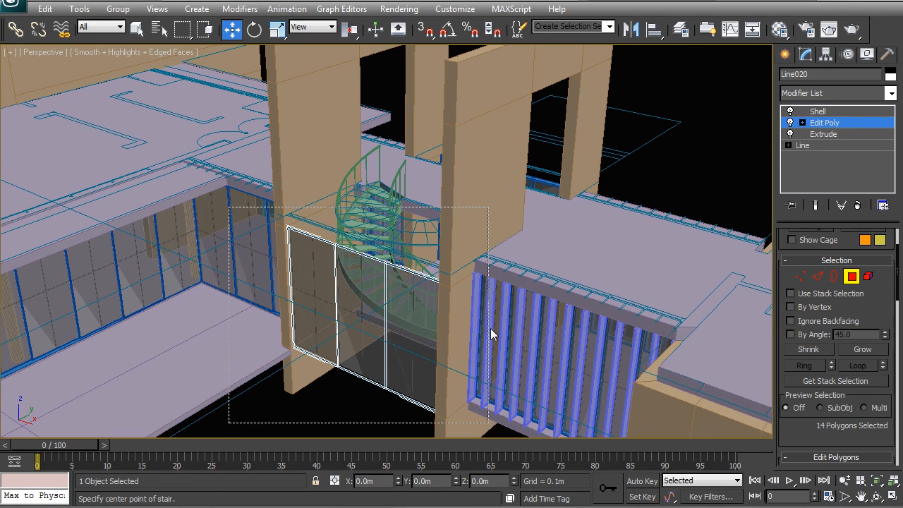
middle_drag(425, 285, 460, 284)
shift+drag(397, 279, 402, 133)
click(510, 333)
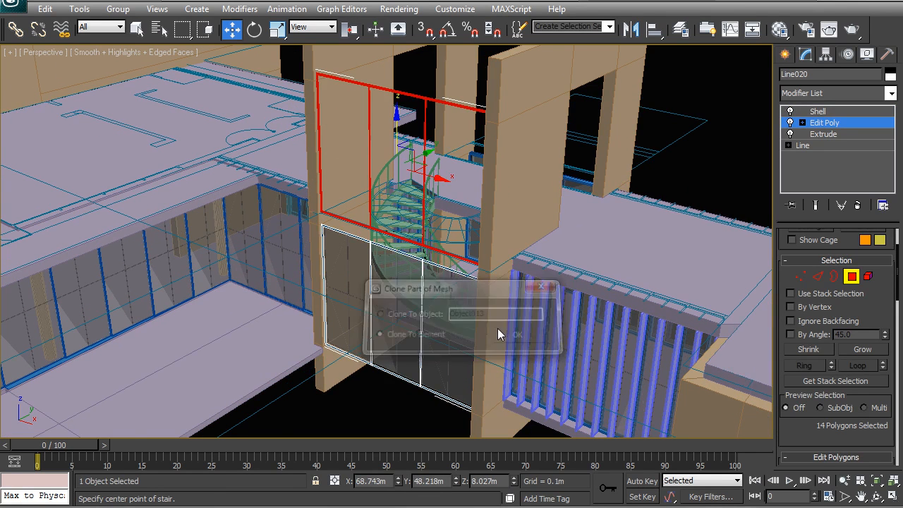
Lower the cloned frame to about Z 7.94 m in the wireframe front view, aligning its bottom with the elevation's floor line
key(f)
key(z)
middle_drag(431, 261, 461, 189)
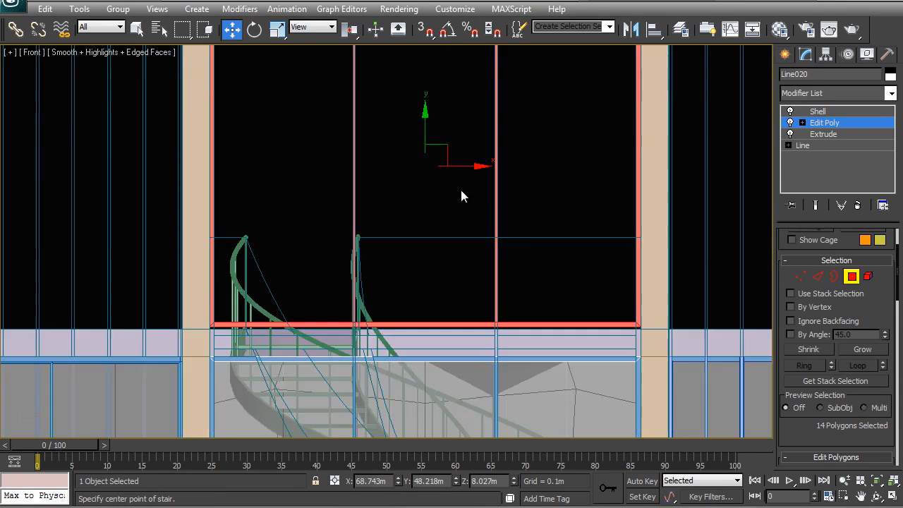
key(F3)
scroll(424, 178, up, 2)
scroll(424, 184, down, 2)
drag(428, 127, 432, 130)
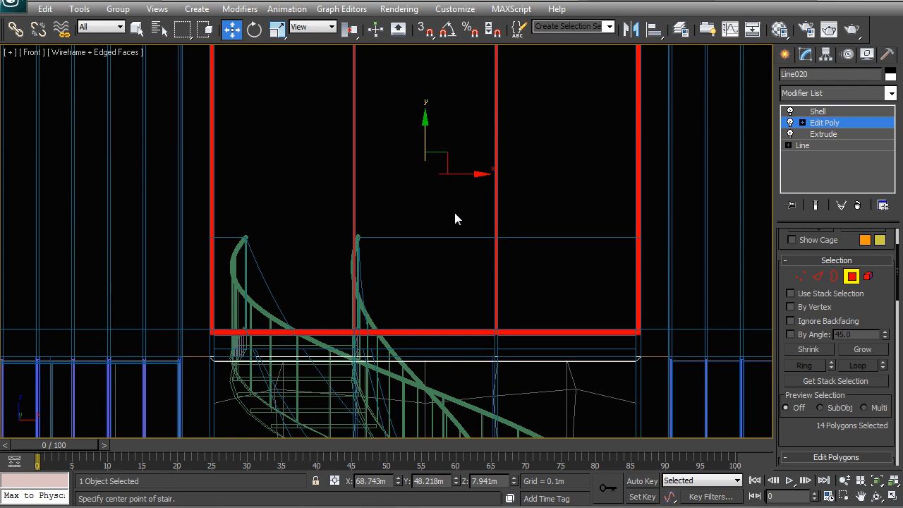
Raise the cloned frame's top vertices to the window head line of the elevation, then clear the vertex selection
scroll(460, 197, down, 2)
middle_drag(455, 210, 442, 298)
click(800, 277)
drag(579, 238, 145, 194)
scroll(398, 262, up, 4)
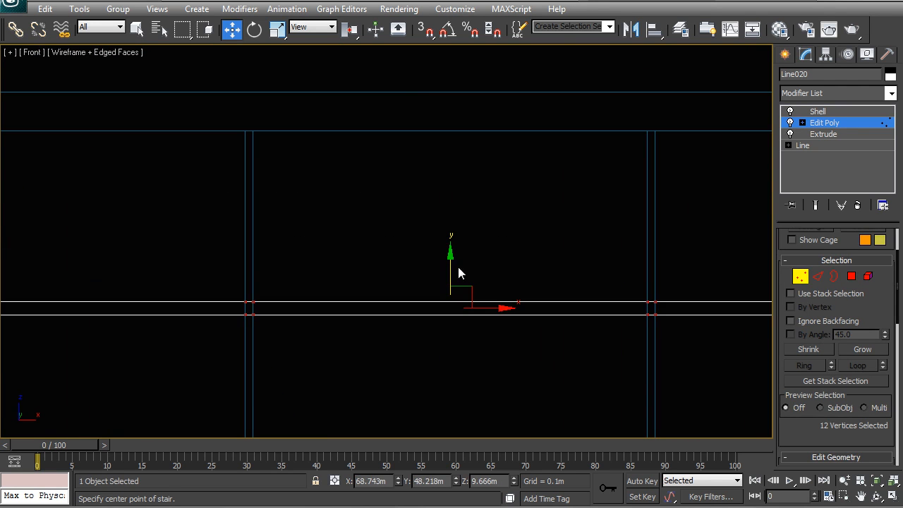
drag(425, 107, 404, 83)
scroll(415, 210, down, 3)
click(262, 213)
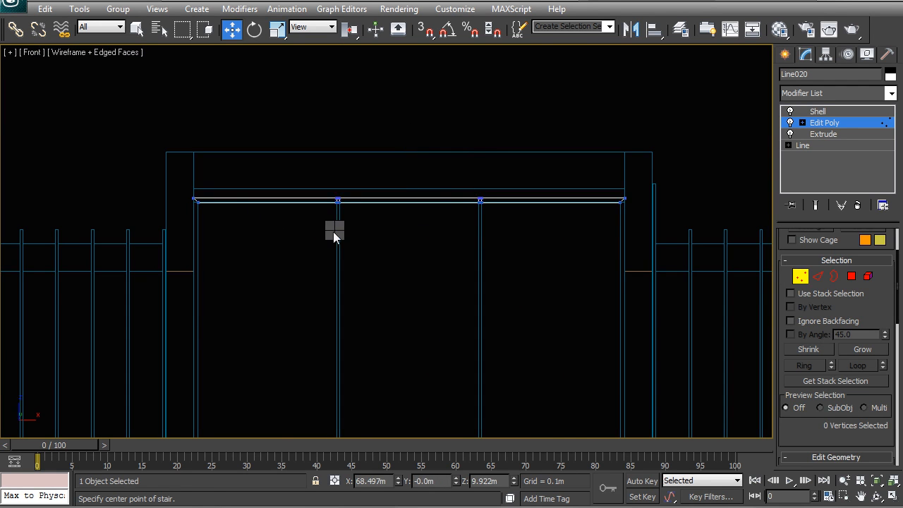
Exit vertex editing, return to the shaded perspective view and deselect the window frame
key(1)
scroll(317, 225, down, 3)
key(p)
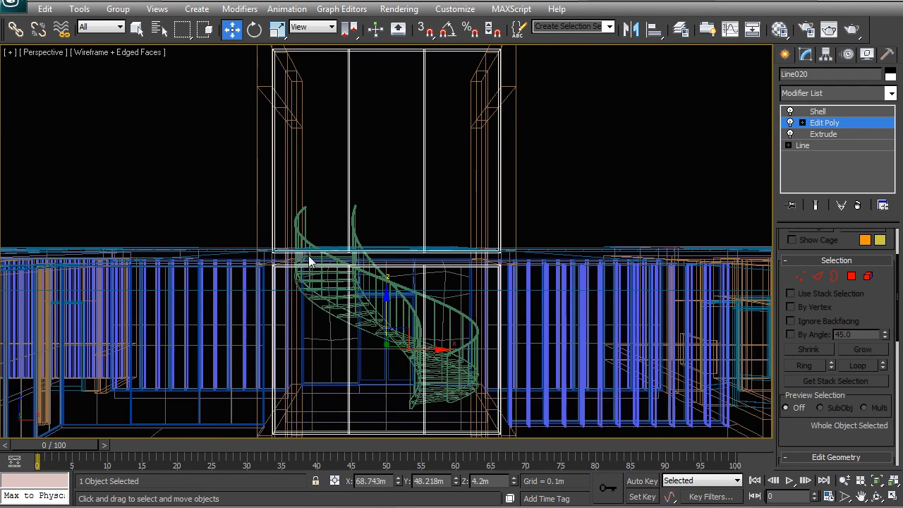
key(F3)
alt+middle_drag(352, 268, 399, 258)
right_click(393, 252)
click(379, 240)
right_click(373, 237)
click(358, 223)
click(314, 412)
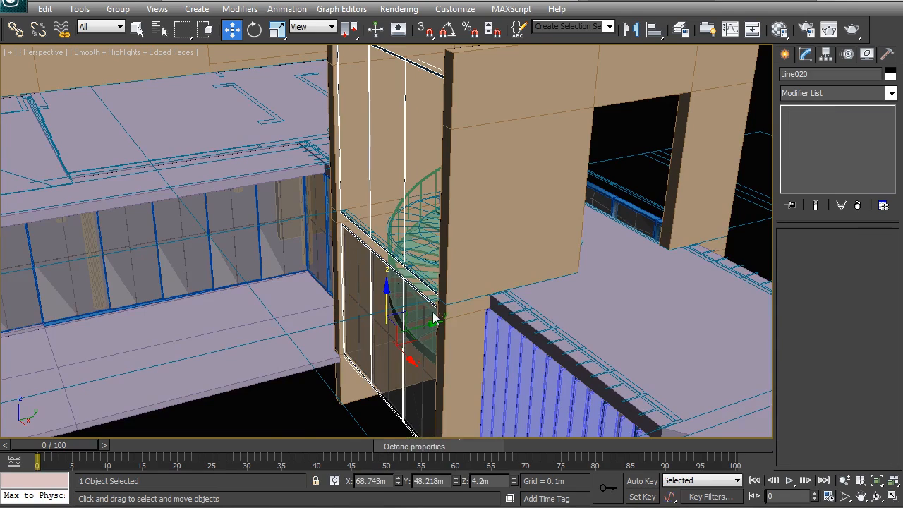
Examine the two-storey glazing between the staircase walls and the adjoining end block from several angles
alt+middle_drag(458, 284, 415, 278)
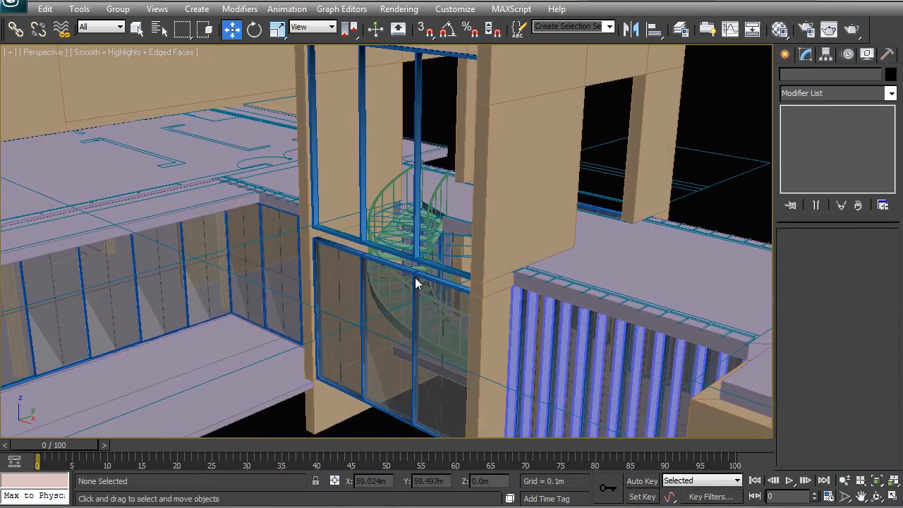
scroll(415, 277, up, 4)
scroll(391, 218, down, 2)
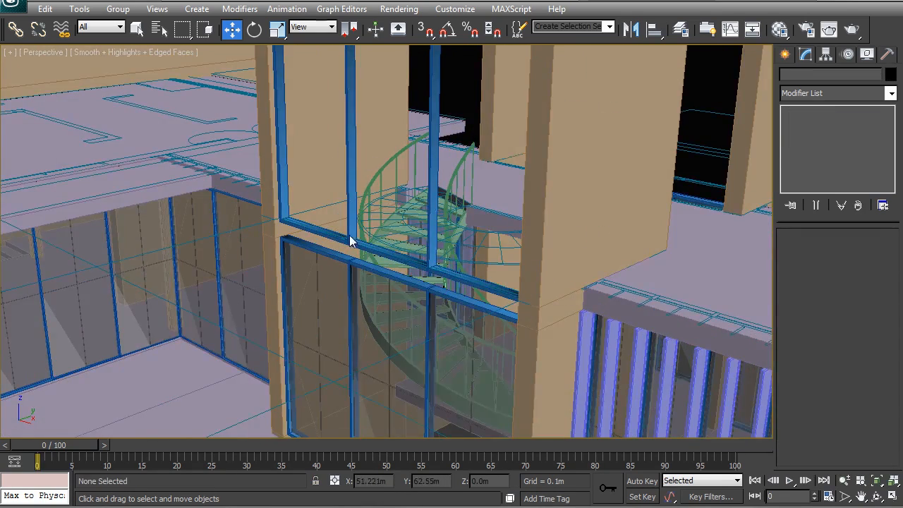
scroll(356, 251, up, 2)
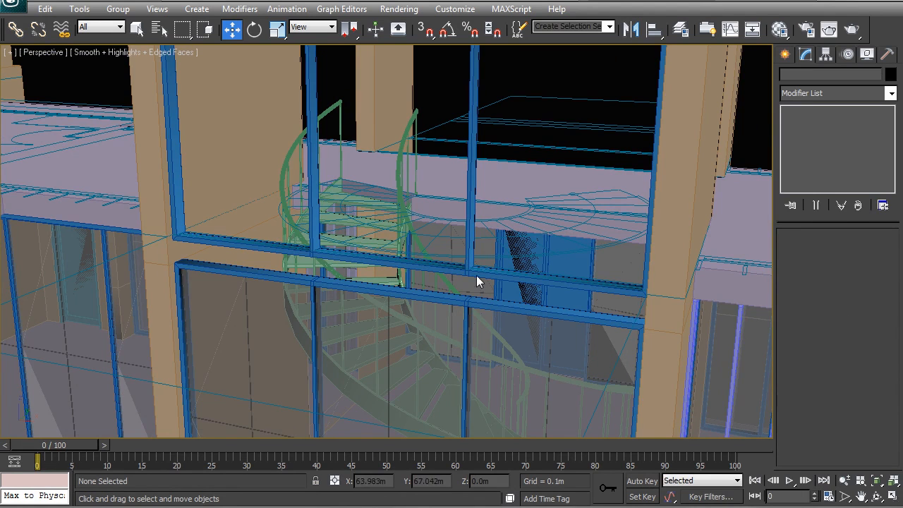
scroll(447, 223, down, 3)
alt+middle_drag(405, 212, 327, 230)
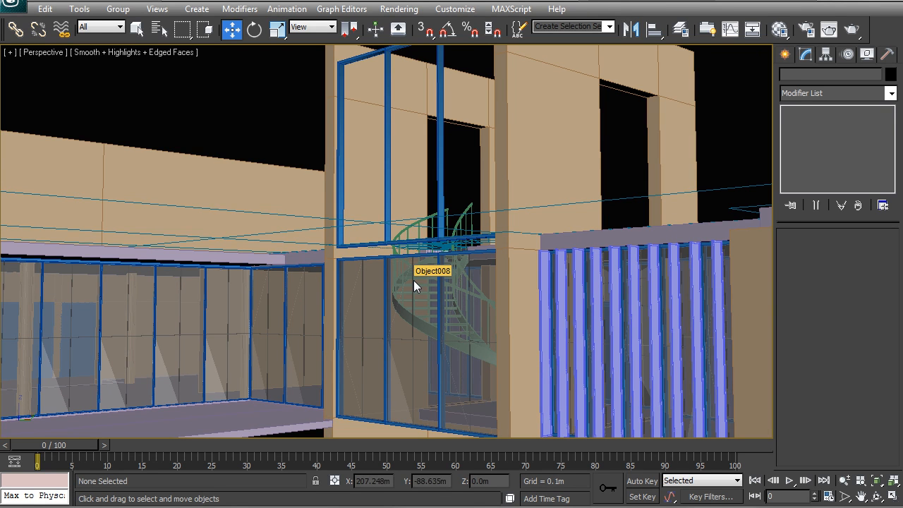
middle_drag(511, 275, 462, 333)
scroll(462, 270, down, 4)
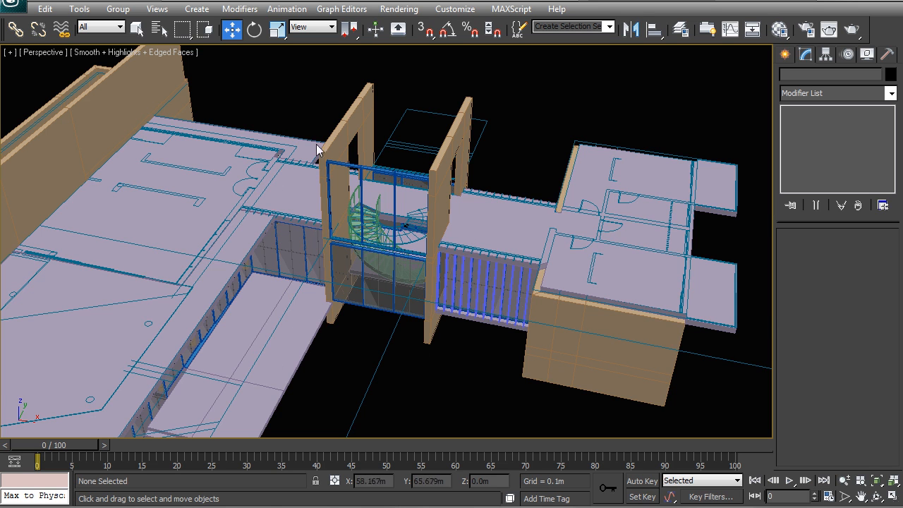
alt+middle_drag(414, 318, 395, 319)
alt+middle_drag(554, 259, 423, 250)
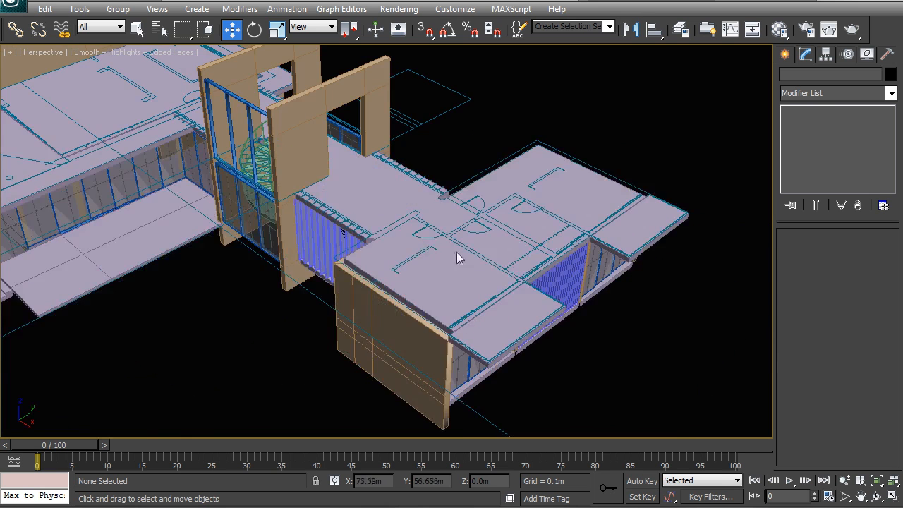
Select only the top edges of the end block's outer walls in the Edit Poly modifier, using a wireframe view
click(448, 308)
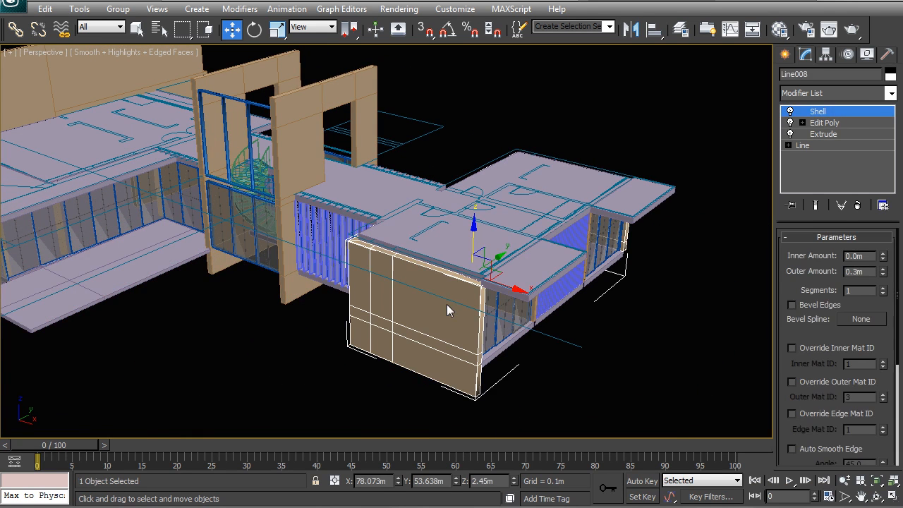
click(836, 124)
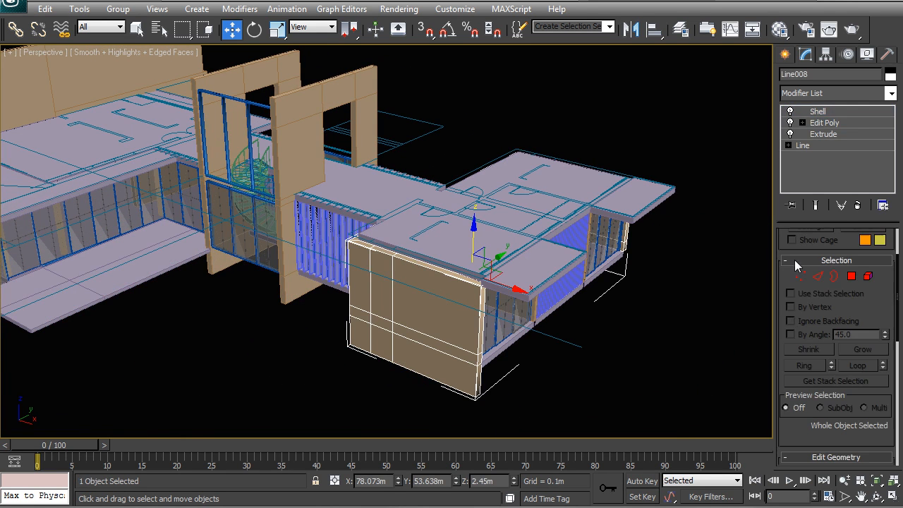
click(817, 277)
alt+middle_drag(439, 244, 395, 176)
key(F3)
drag(654, 209, 652, 207)
alt+middle_drag(653, 207, 514, 246)
alt+drag(686, 325, 356, 266)
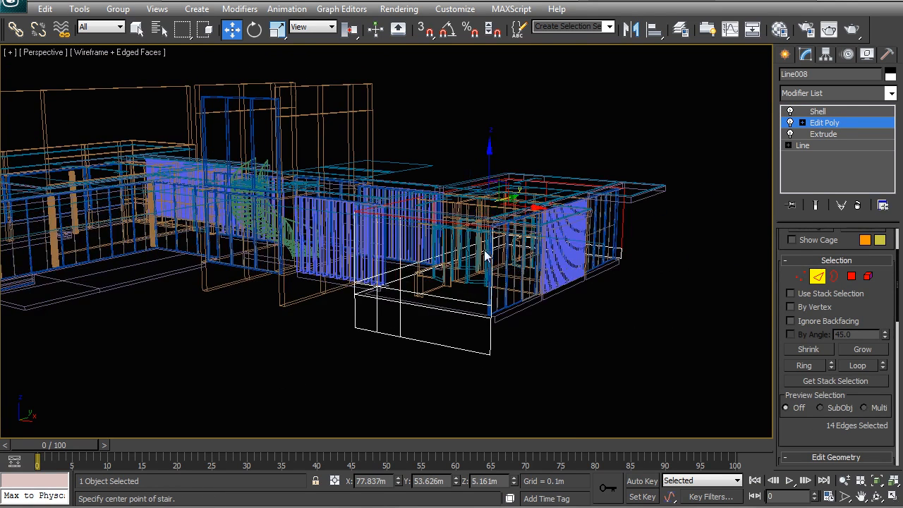
alt+middle_drag(484, 251, 492, 249)
alt+drag(604, 303, 355, 239)
Extend the selected top edges upward and set their height to Z 6.25 m
alt+middle_drag(512, 268, 478, 201)
drag(466, 161, 462, 150)
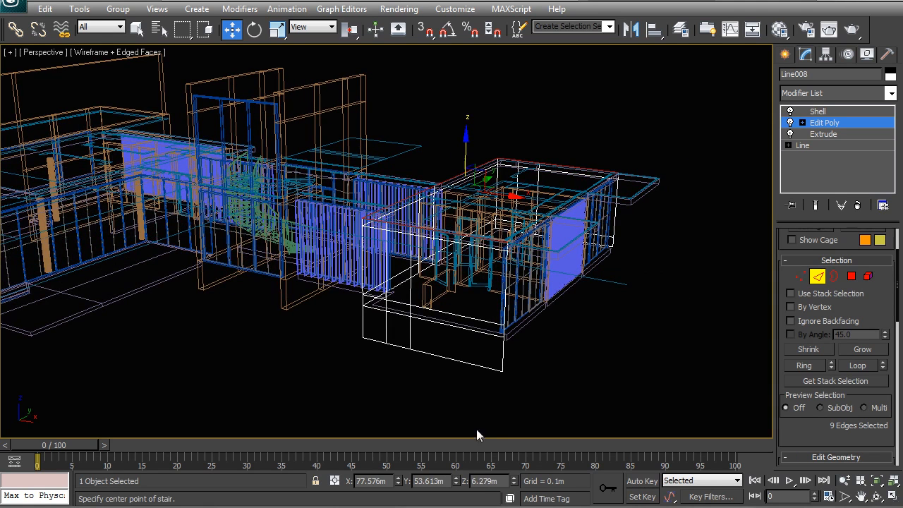
double_click(486, 482)
text(6.25)
key(Return)
Extend the end block's top wall edges again to about Z 10.4 m, matching the roof line in the front view
alt+middle_drag(447, 264, 446, 200)
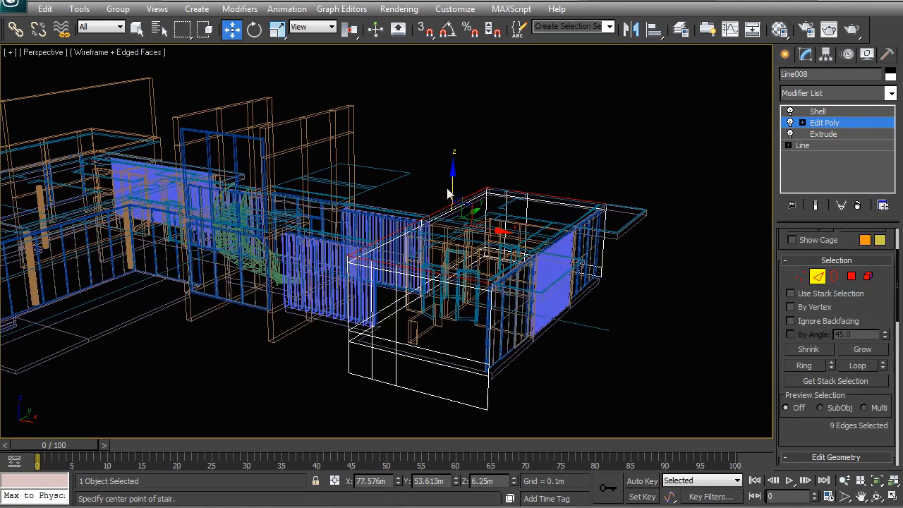
drag(450, 177, 444, 108)
key(f)
key(z)
scroll(484, 224, down, 2)
drag(268, 197, 233, 132)
drag(486, 483, 519, 483)
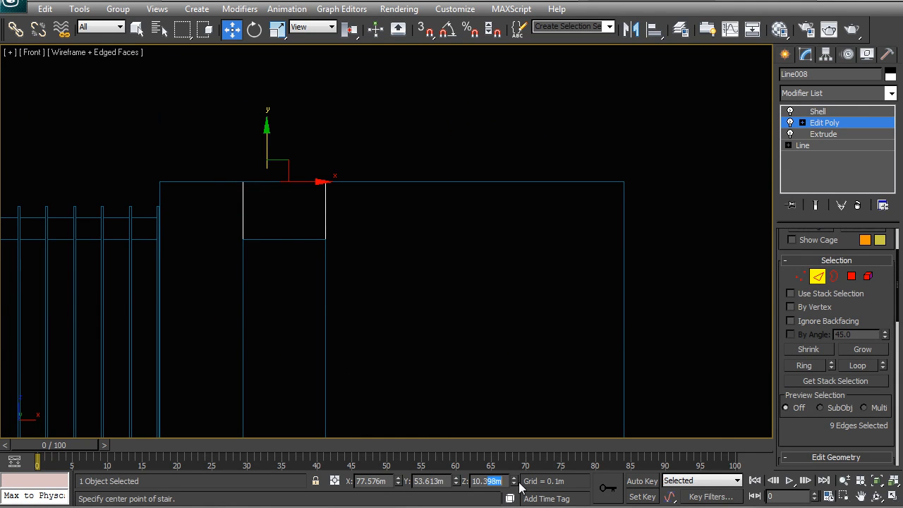
Exit edge editing, return to the shaded perspective view and deselect the end block walls
middle_drag(395, 304, 441, 306)
right_click(436, 297)
click(412, 281)
key(p)
alt+middle_drag(391, 281, 417, 261)
key(F3)
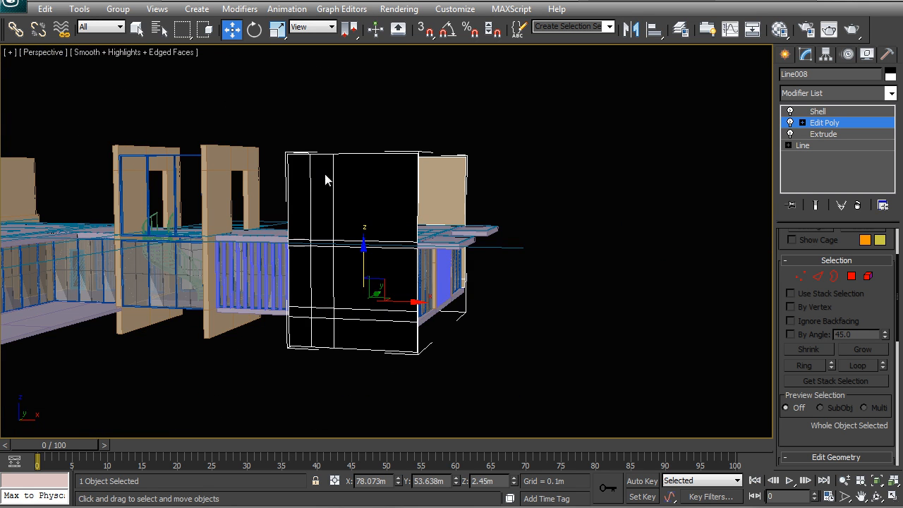
right_click(371, 163)
right_click(360, 119)
click(368, 124)
Examine the end block's raised walls, interior partitions and louvres in wireframe, then restore shaded display
alt+middle_drag(373, 233, 340, 258)
key(F3)
scroll(399, 277, up, 5)
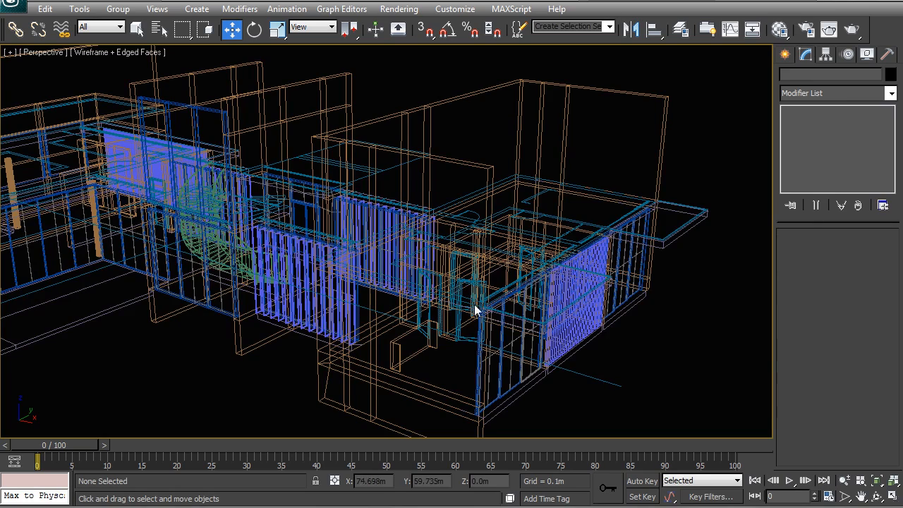
alt+middle_drag(428, 273, 451, 229)
alt+middle_drag(467, 318, 376, 315)
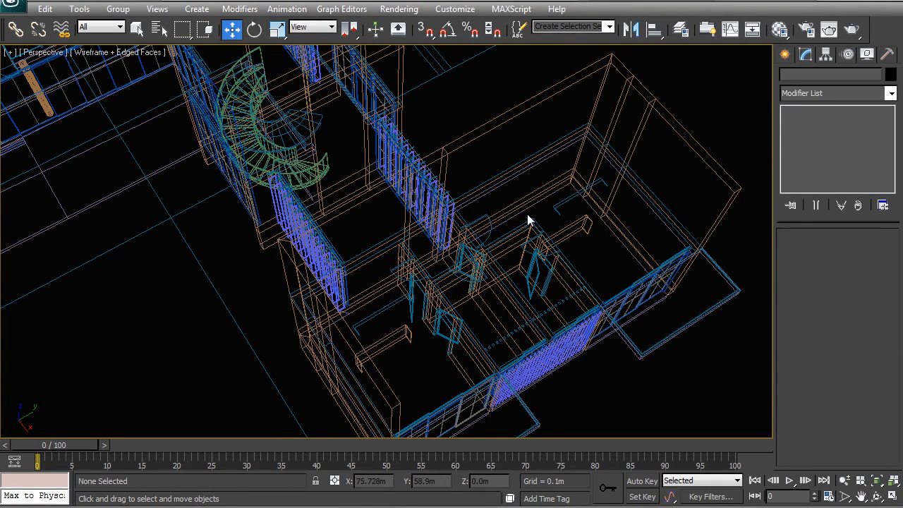
alt+middle_drag(498, 204, 575, 204)
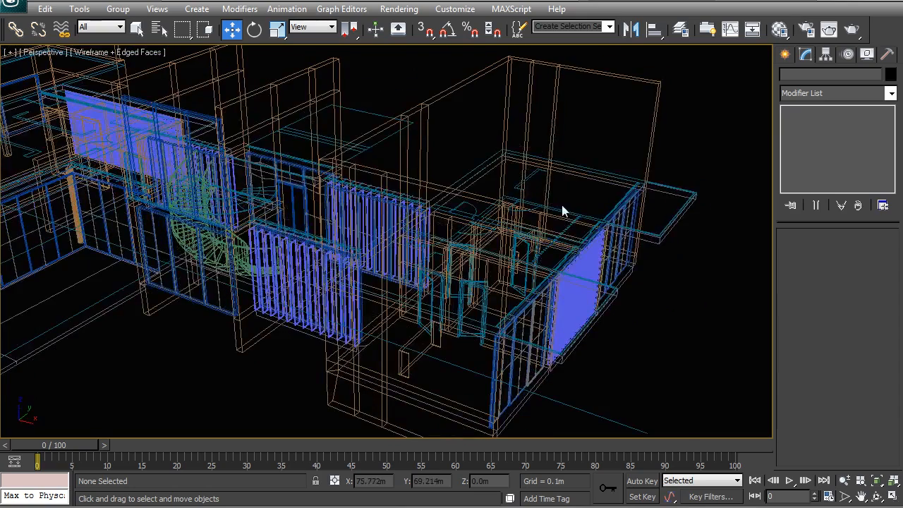
scroll(471, 276, up, 6)
key(F3)
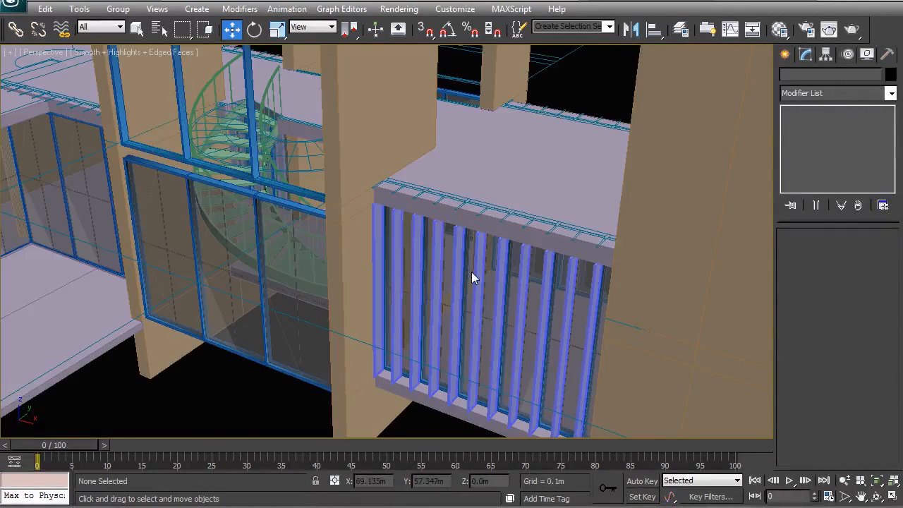
Inspect a vertical louvre and the slab above it, and compare the louvred facades with the elevation drawings
click(457, 268)
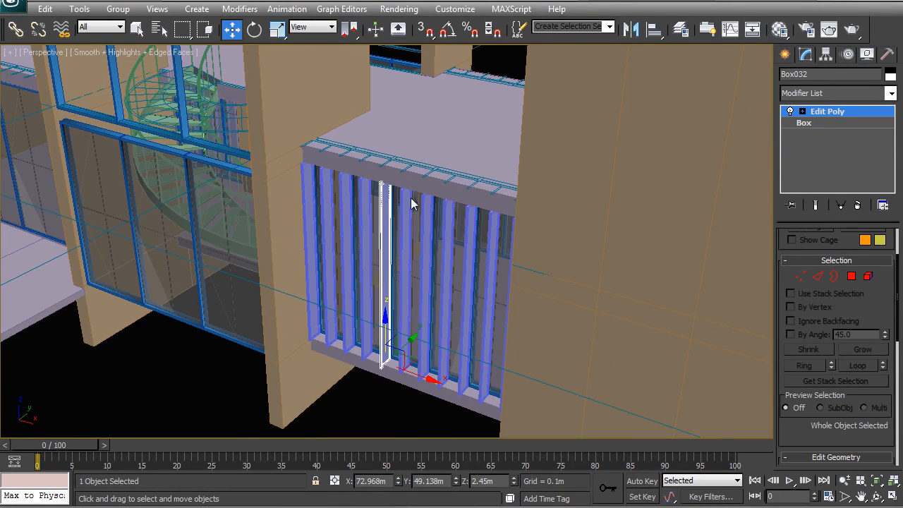
click(412, 190)
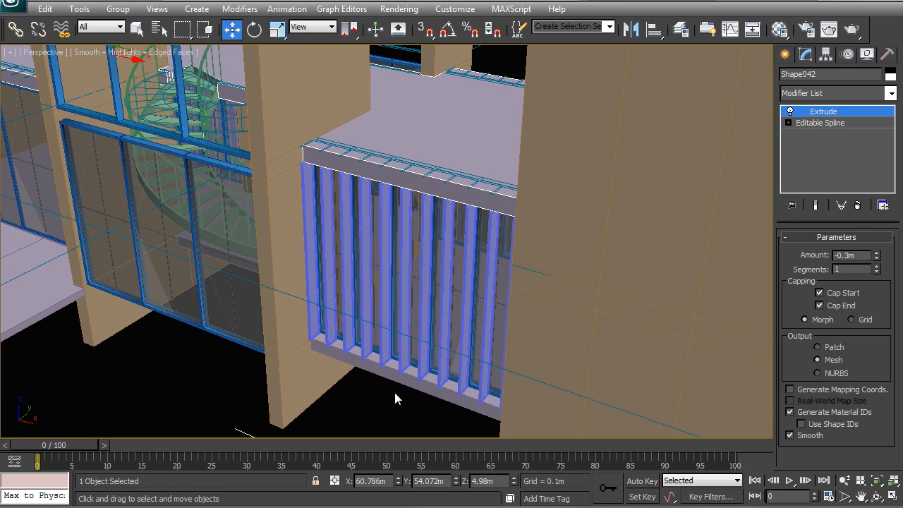
scroll(415, 357, down, 6)
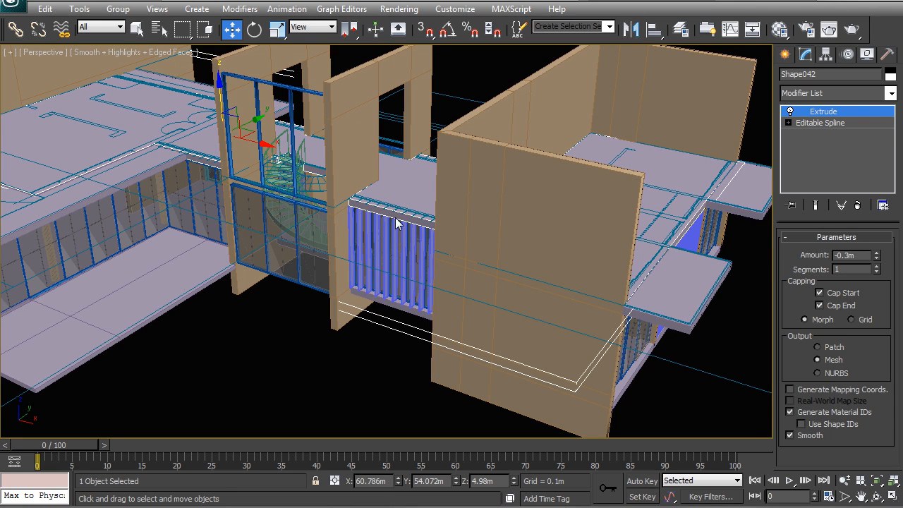
click(376, 341)
scroll(307, 339, down, 10)
scroll(429, 235, up, 10)
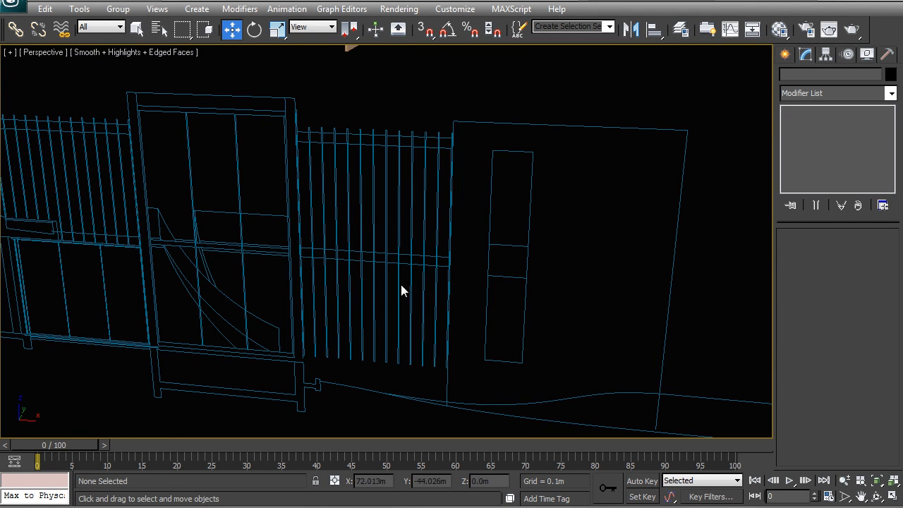
scroll(404, 130, down, 15)
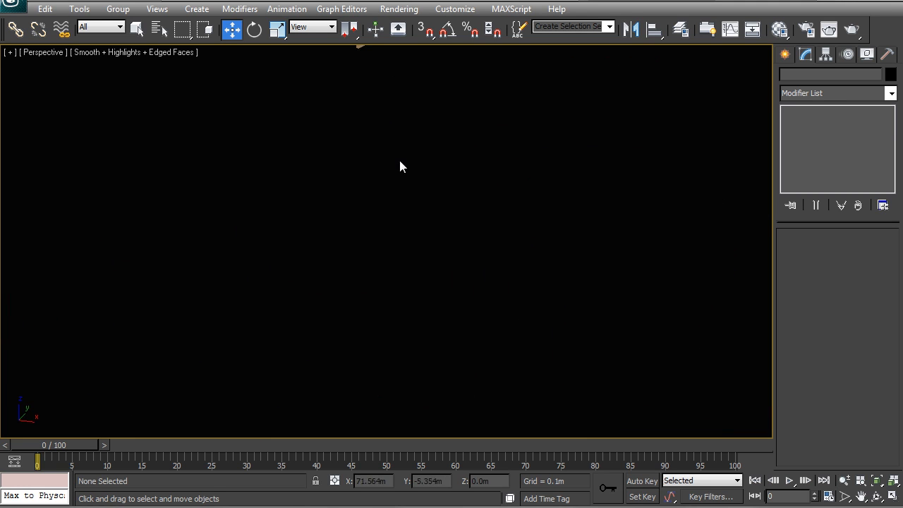
scroll(453, 282, up, 8)
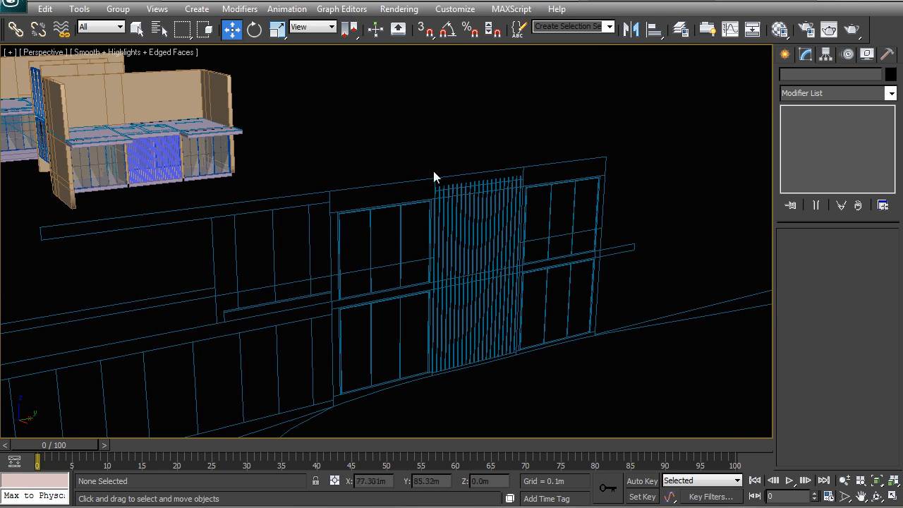
scroll(230, 177, down, 3)
scroll(198, 205, up, 10)
scroll(315, 175, down, 3)
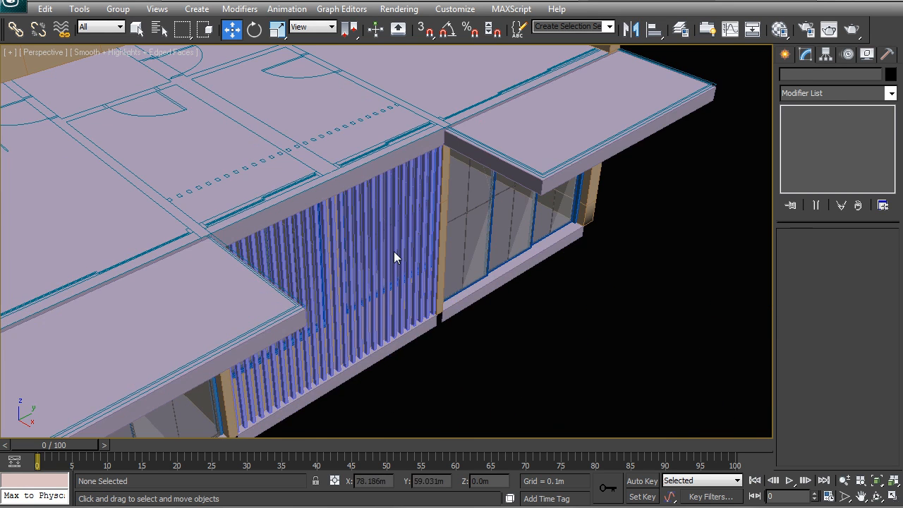
Select the first-floor slab above the end block's louvred screen
click(339, 185)
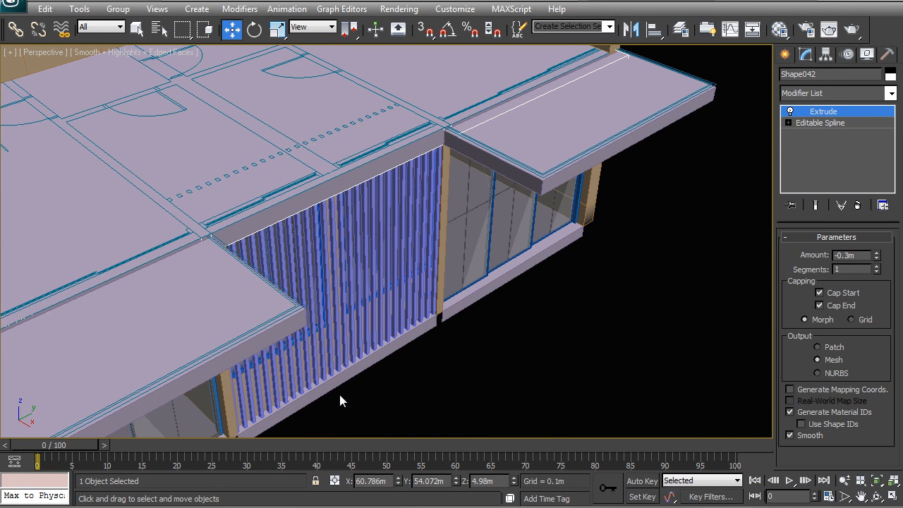
scroll(339, 341, down, 2)
click(532, 392)
alt+middle_drag(530, 372, 397, 180)
scroll(439, 177, down, 3)
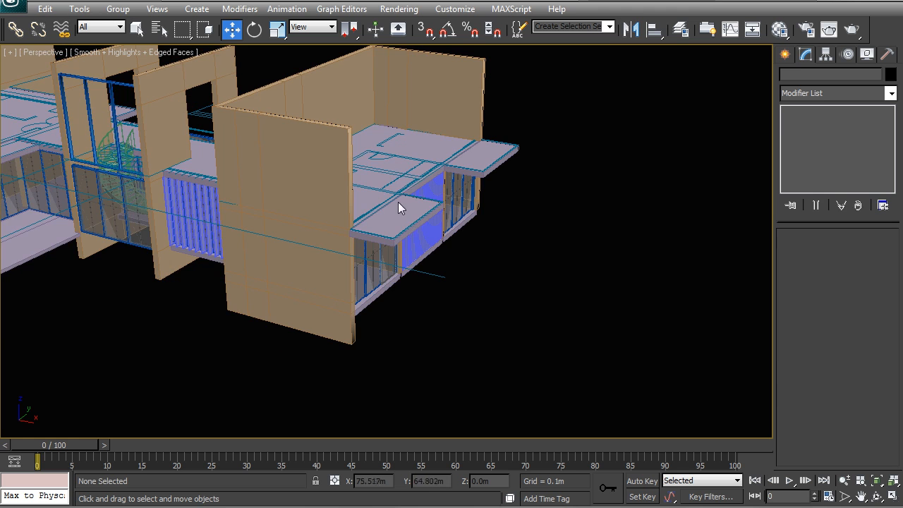
click(407, 235)
click(401, 182)
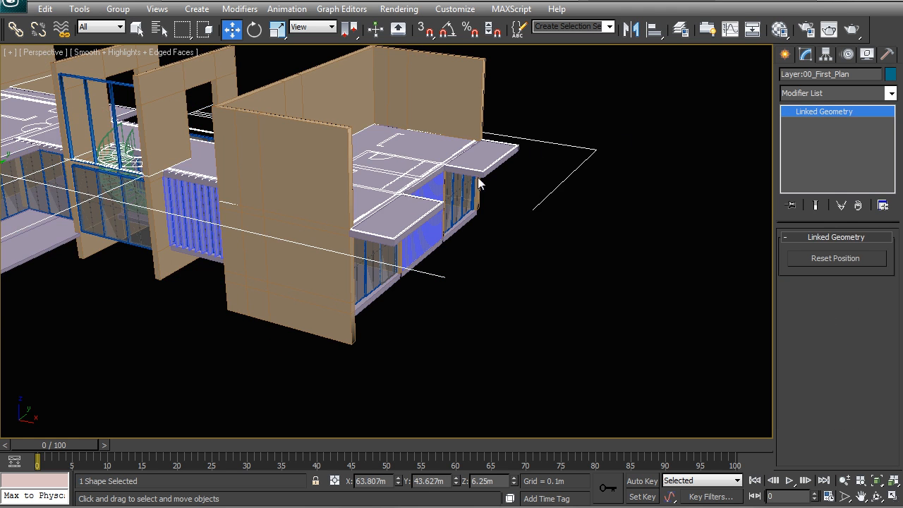
click(427, 182)
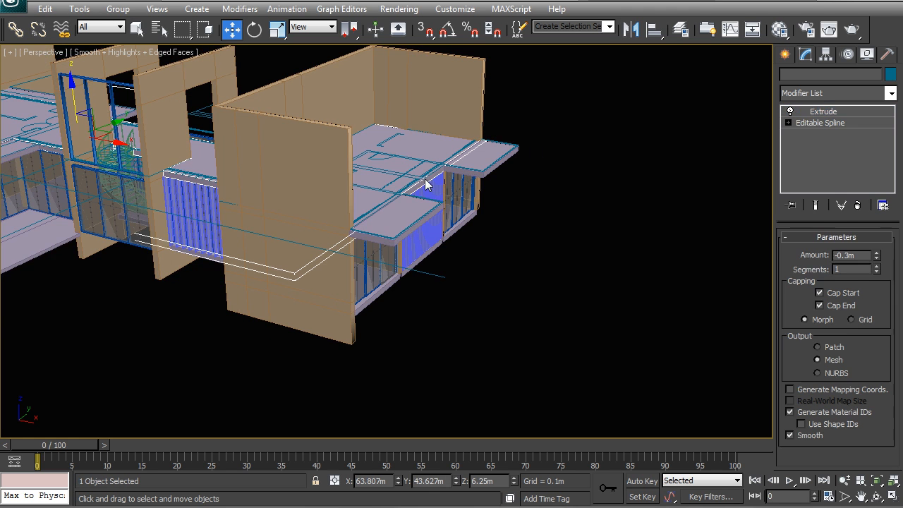
Edit the slab's base spline at segment level and select the edge segment running along the top of the louvres
click(819, 123)
alt+middle_drag(486, 226, 451, 258)
scroll(452, 253, up, 1)
scroll(900, 324, up, 5)
click(836, 284)
key(z)
scroll(454, 303, down, 3)
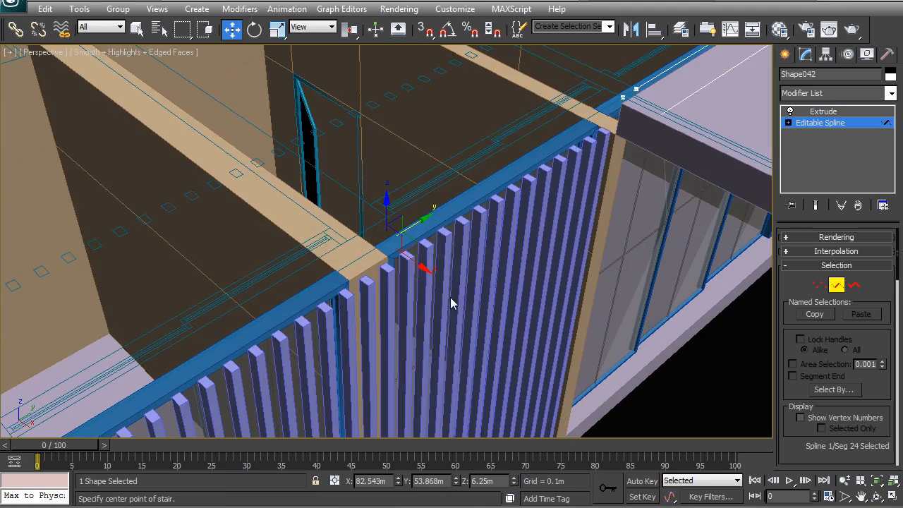
scroll(398, 313, down, 3)
key(F3)
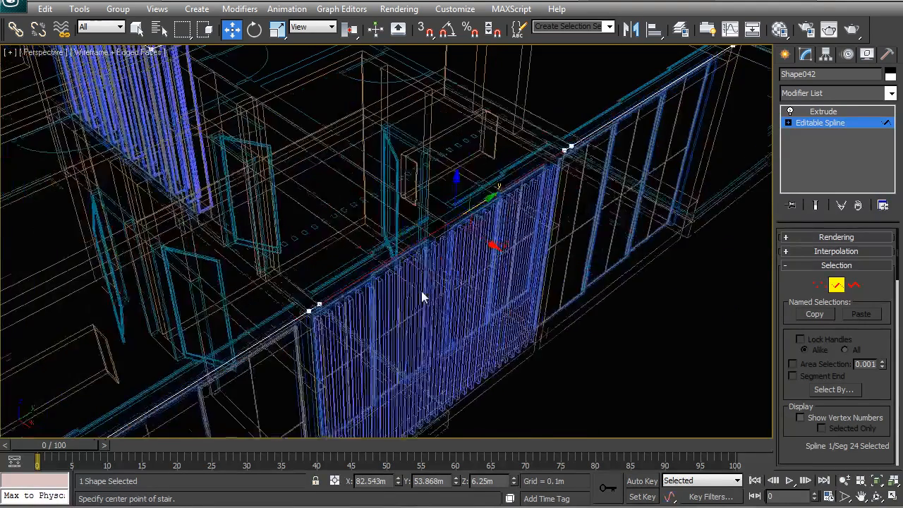
Try to shift the slab's edge segment along X, back from the louvres
alt+middle_drag(359, 314, 421, 290)
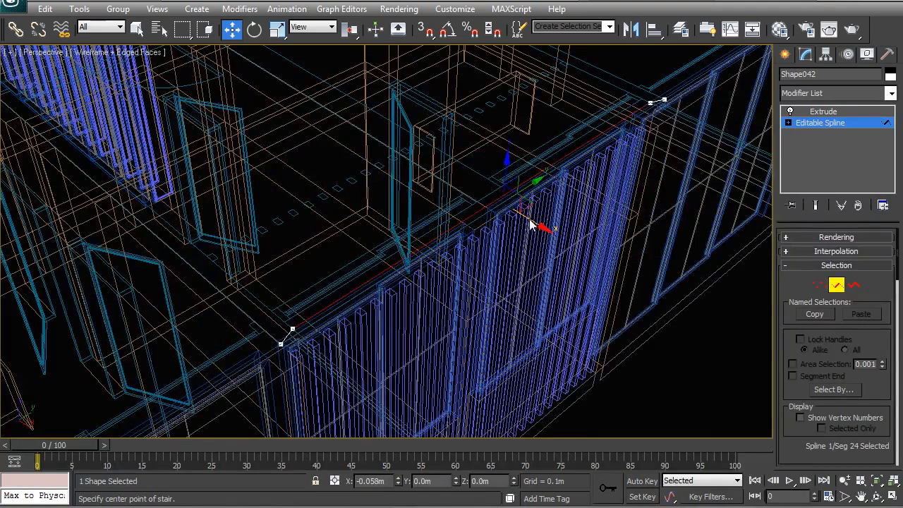
key(F3)
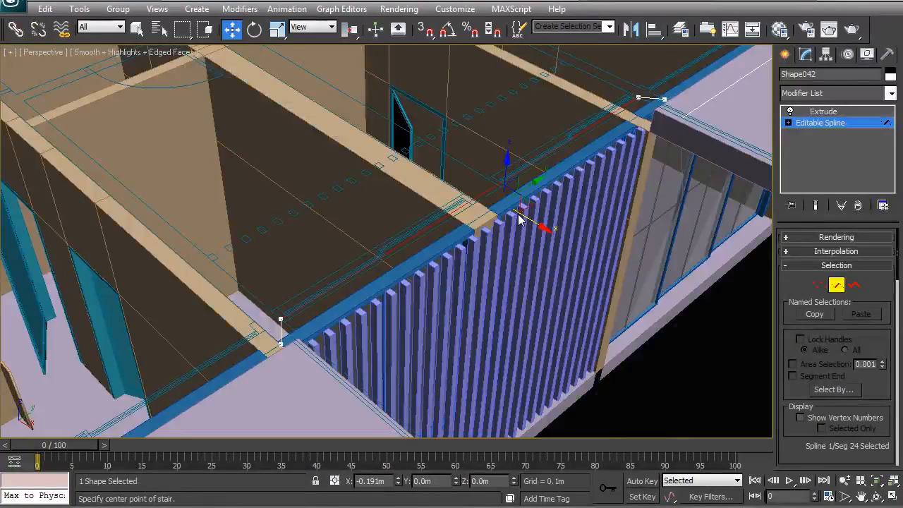
mouse_move(518, 220)
mouse_down()
mouse_move(508, 243)
mouse_move(514, 213)
mouse_move(534, 221)
mouse_up()
right_click(529, 212)
click(504, 197)
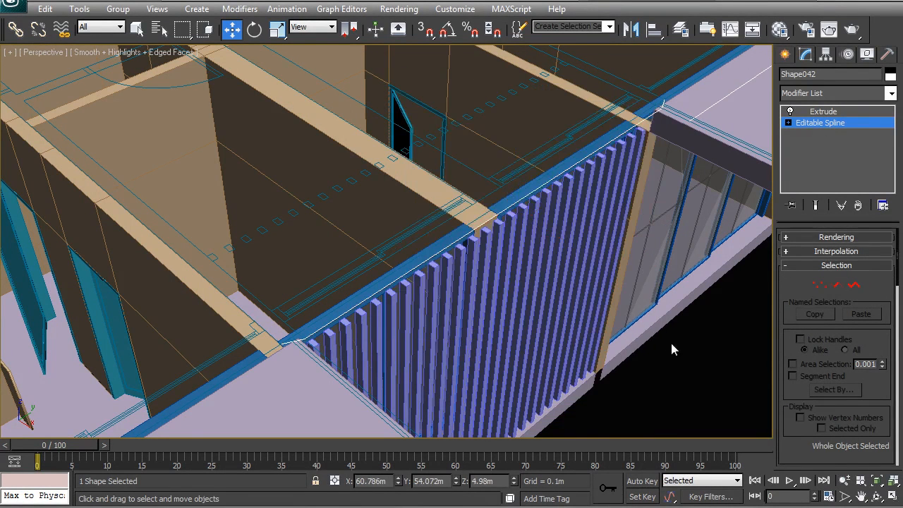
click(666, 339)
alt+middle_drag(562, 264, 720, 203)
With the end result shown, move the slab's edge segment inward about 0.21 m along X to clear the louvres
click(524, 233)
click(820, 123)
click(836, 284)
click(816, 204)
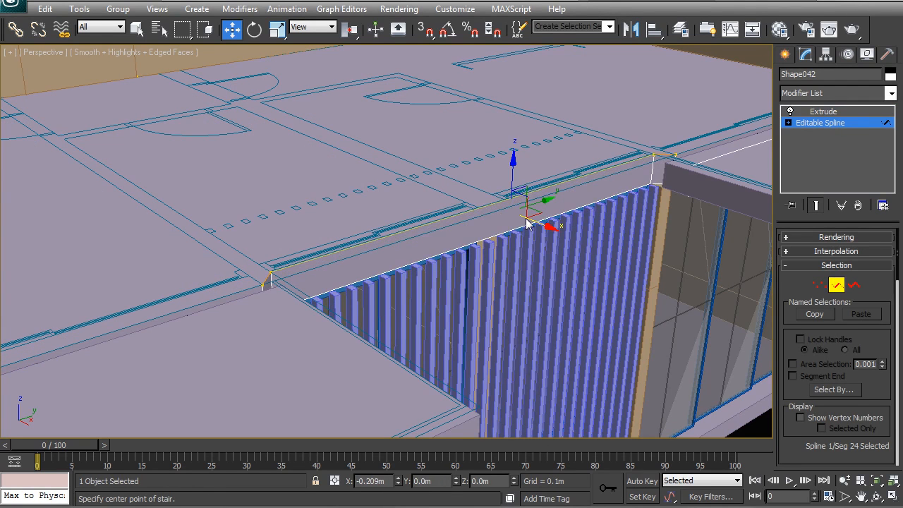
right_click(528, 219)
click(503, 204)
Edit the louvred screen's spline at vertex level and select all of its top vertices
click(517, 253)
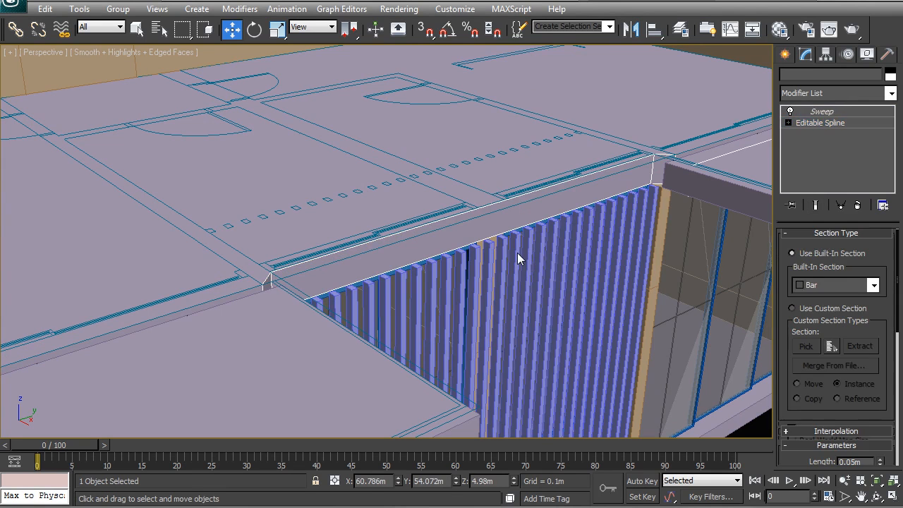
click(820, 123)
click(819, 285)
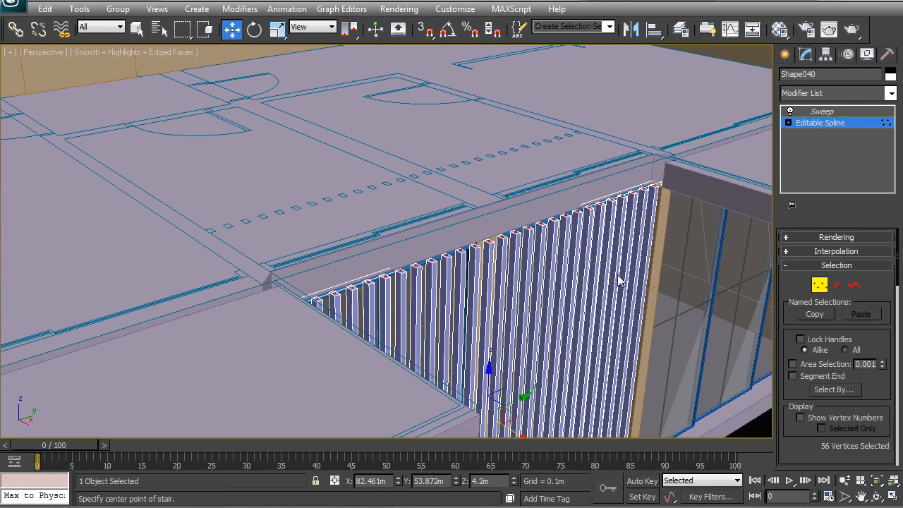
middle_drag(577, 265, 596, 215)
scroll(597, 215, down, 5)
alt+middle_drag(505, 219, 385, 206)
drag(287, 204, 617, 271)
Raise the screen's top vertices along Z so the louvres span the upper floor, and finish vertex editing
alt+middle_drag(311, 255, 432, 173)
drag(428, 173, 423, 9)
middle_drag(423, 31, 421, 148)
drag(429, 128, 430, 88)
right_click(426, 162)
click(412, 147)
right_click(408, 143)
click(395, 131)
right_click(473, 159)
click(458, 146)
click(565, 177)
Inspect the raised louvred screen and its Sweep section parameters
alt+middle_drag(565, 176, 167, 322)
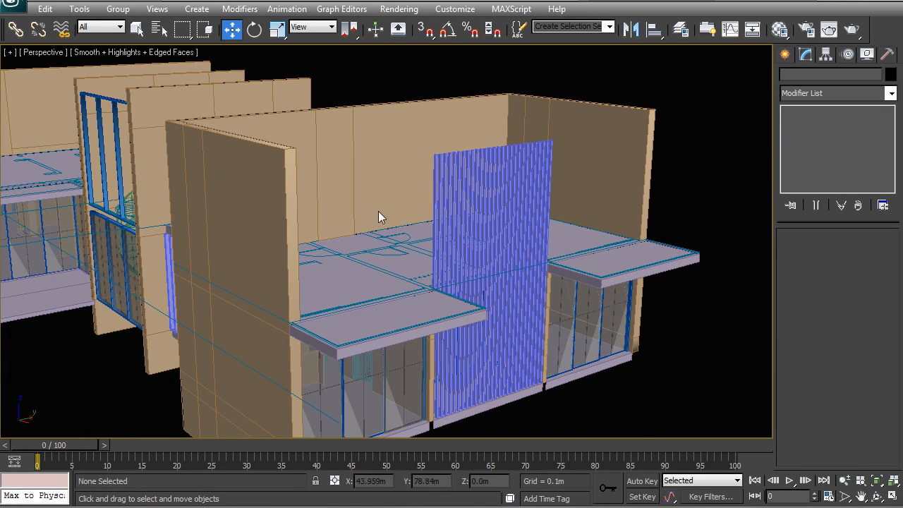
alt+middle_drag(522, 197, 360, 209)
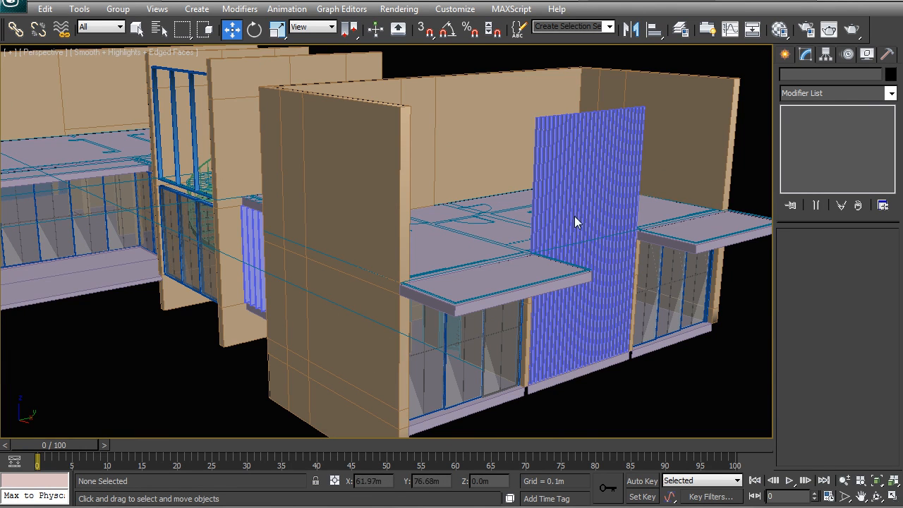
click(601, 297)
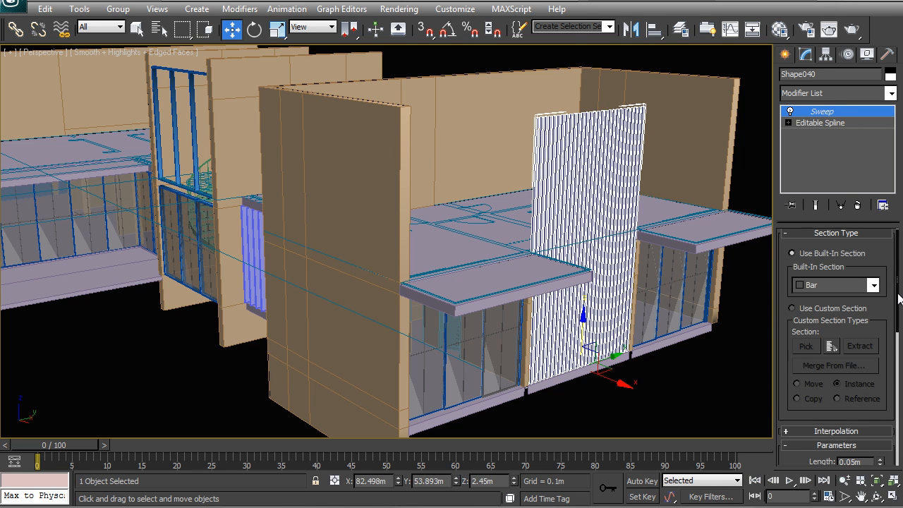
scroll(887, 310, down, 5)
drag(881, 352, 876, 324)
right_click(876, 324)
right_click(673, 360)
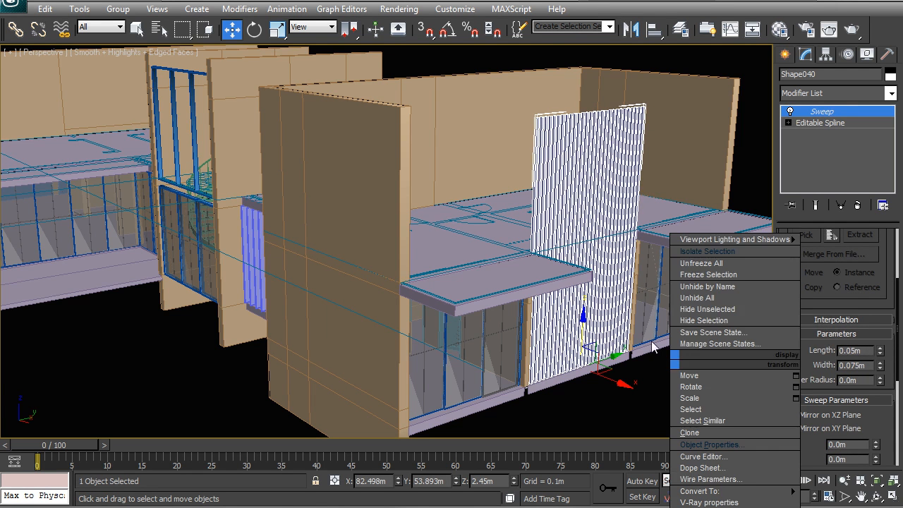
click(686, 386)
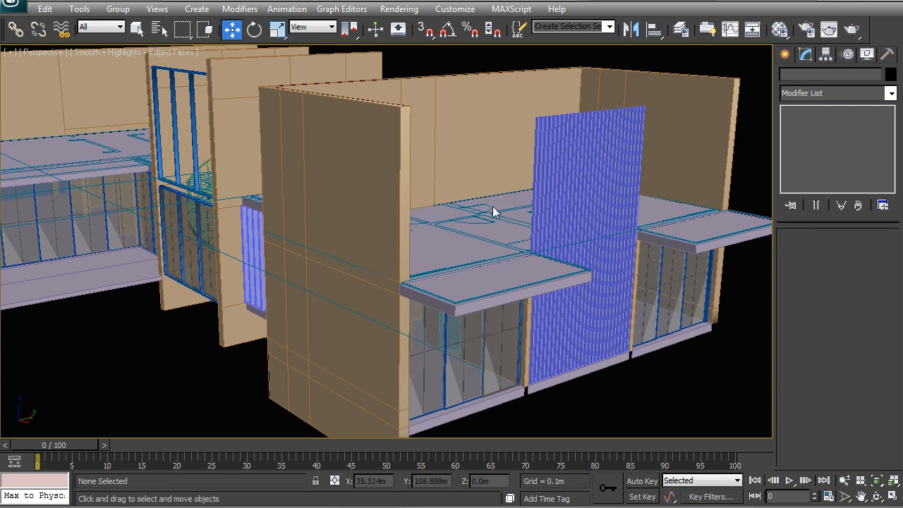
Examine the louvred screens and walls around the whole house, comparing the raised screen with the one on the far block
alt+middle_drag(393, 212, 384, 211)
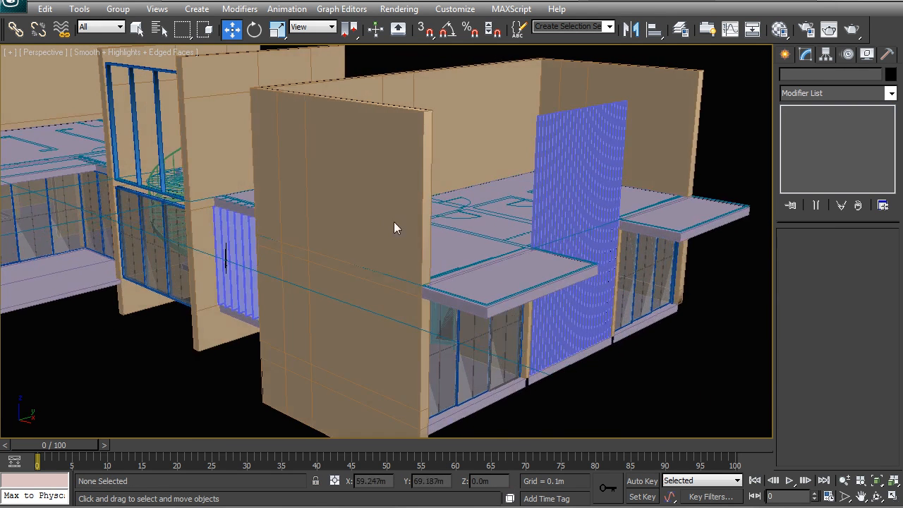
scroll(385, 211, down, 5)
alt+middle_drag(492, 221, 336, 284)
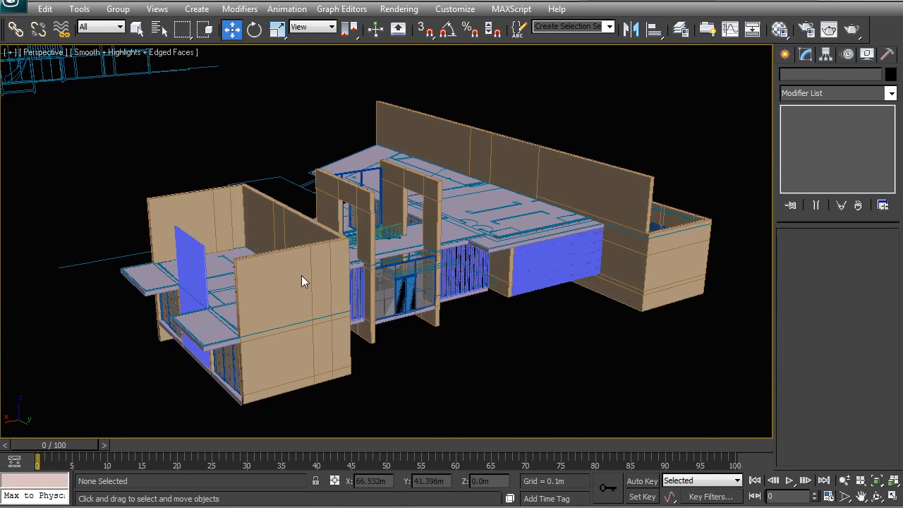
scroll(111, 275, up, 5)
click(67, 268)
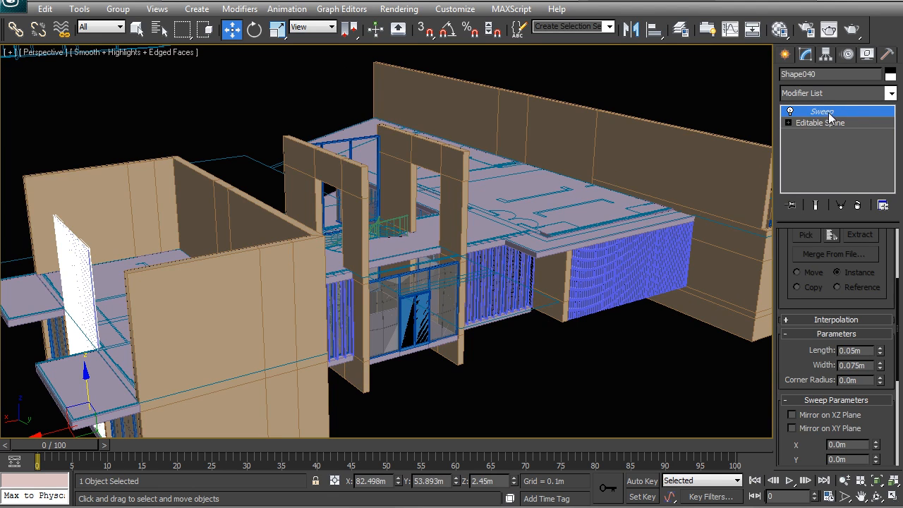
click(651, 255)
key(z)
mouse_move(541, 297)
alt+middle_down()
mouse_move(528, 302)
mouse_move(538, 300)
alt+middle_up()
click(503, 395)
key(z)
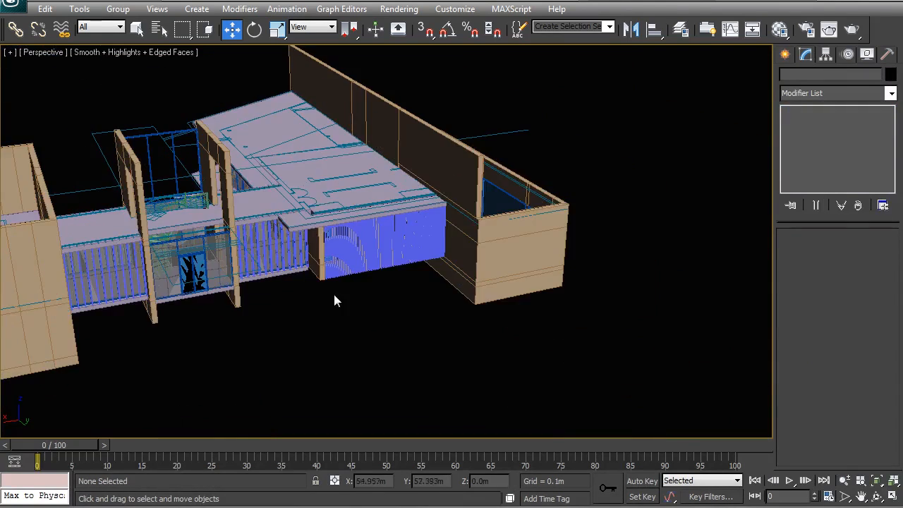
alt+middle_drag(277, 260, 329, 245)
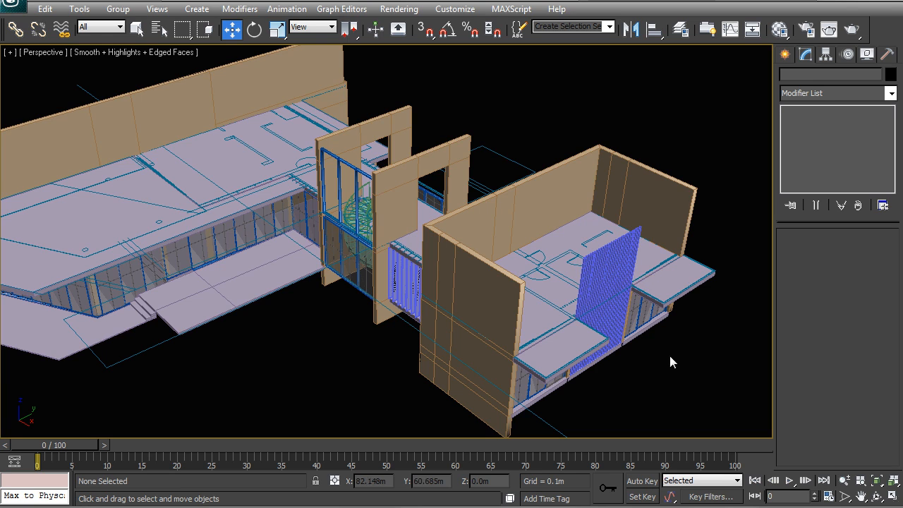
Display the model in wireframe and hide the 03_Screens layer
alt+middle_drag(494, 304, 507, 297)
key(F3)
key(shift+z)
click(680, 28)
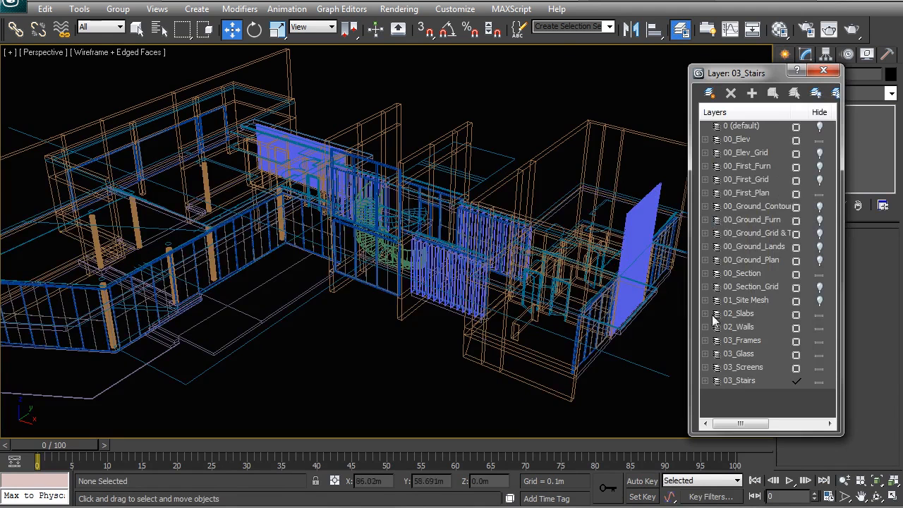
click(819, 368)
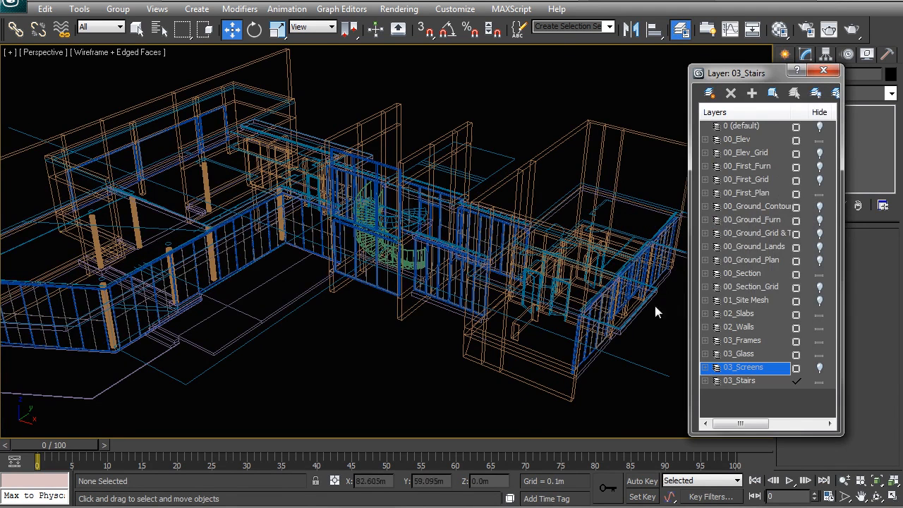
click(823, 70)
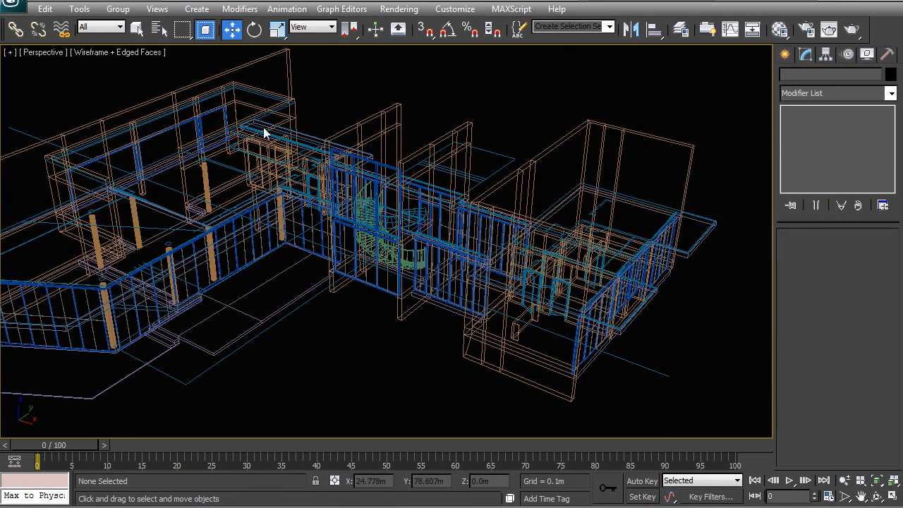
Window-select the ground-floor glazing, frames and inner walls of the end block and its connecting corridor
key(shift+z)
key(F3)
key(shift+z)
key(shift+z)
key(shift+z)
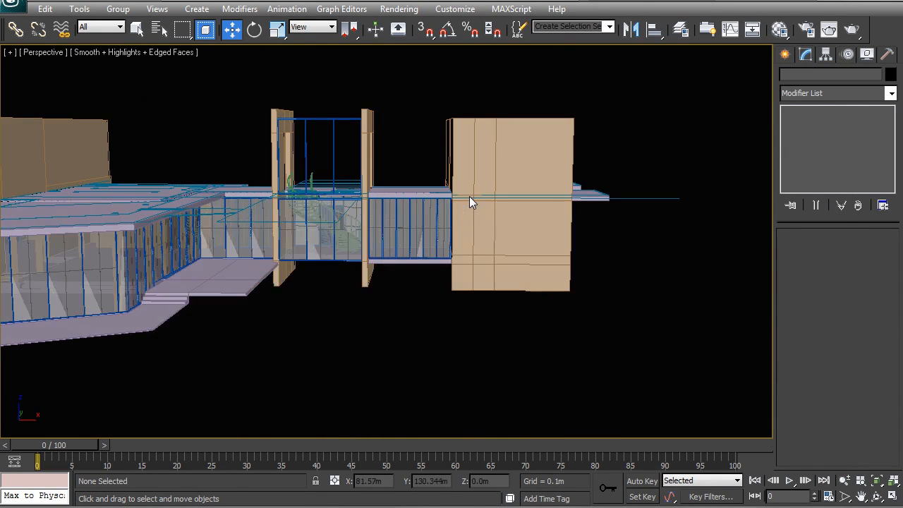
key(F3)
drag(667, 278, 358, 176)
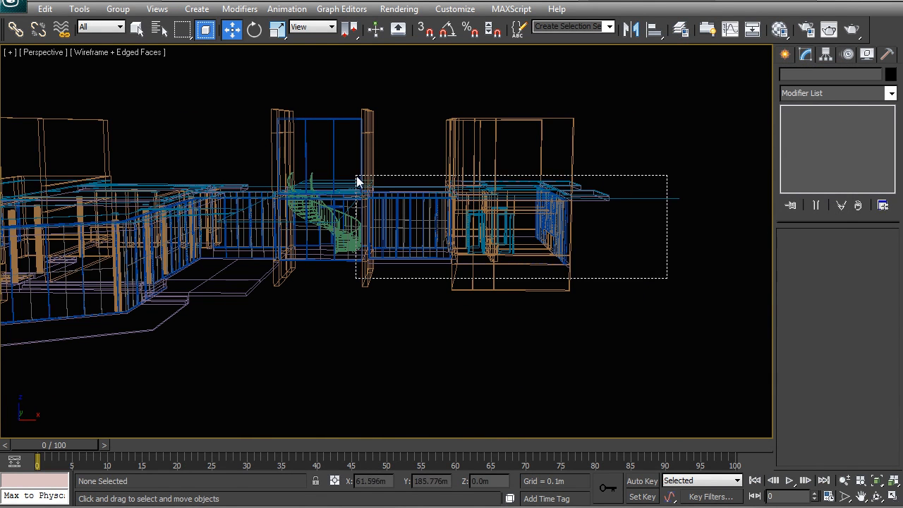
alt+middle_drag(445, 244, 433, 293)
scroll(433, 309, up, 5)
scroll(500, 184, down, 3)
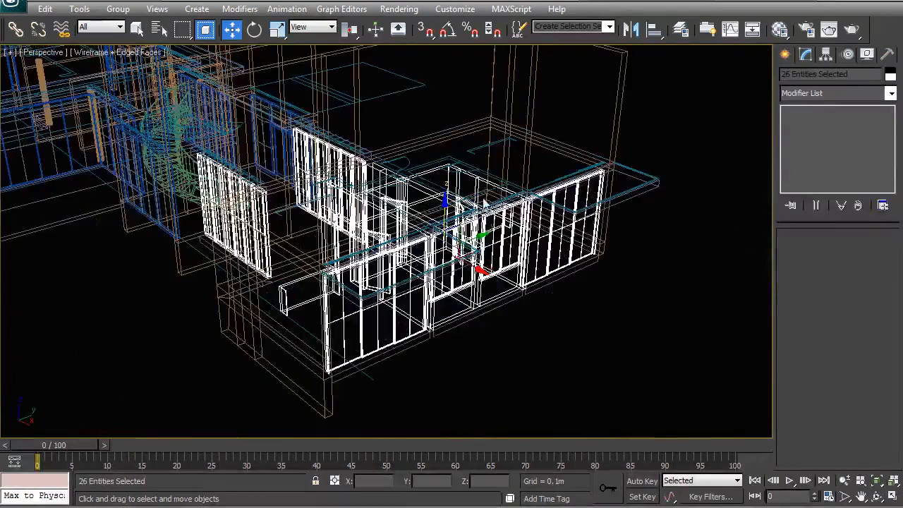
key(F3)
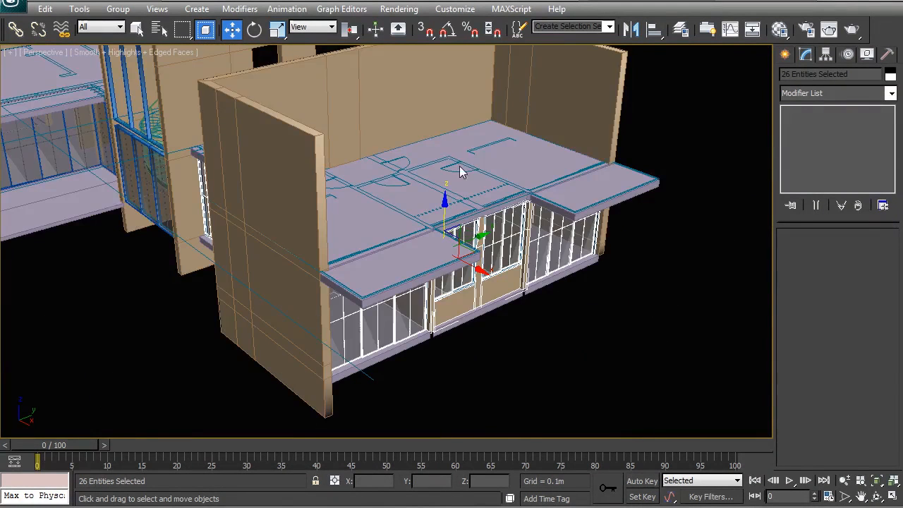
Add the missing ground-floor element of the end block to the selection and return to shaded display
key(F3)
alt+middle_drag(423, 304, 329, 287)
scroll(330, 287, up, 5)
mouse_move(517, 319)
middle_down()
mouse_move(319, 224)
mouse_move(464, 232)
mouse_move(400, 243)
mouse_move(425, 246)
mouse_move(353, 233)
mouse_move(376, 188)
mouse_move(391, 197)
middle_up()
ctrl+click(300, 233)
key(F3)
alt+middle_drag(471, 242, 440, 241)
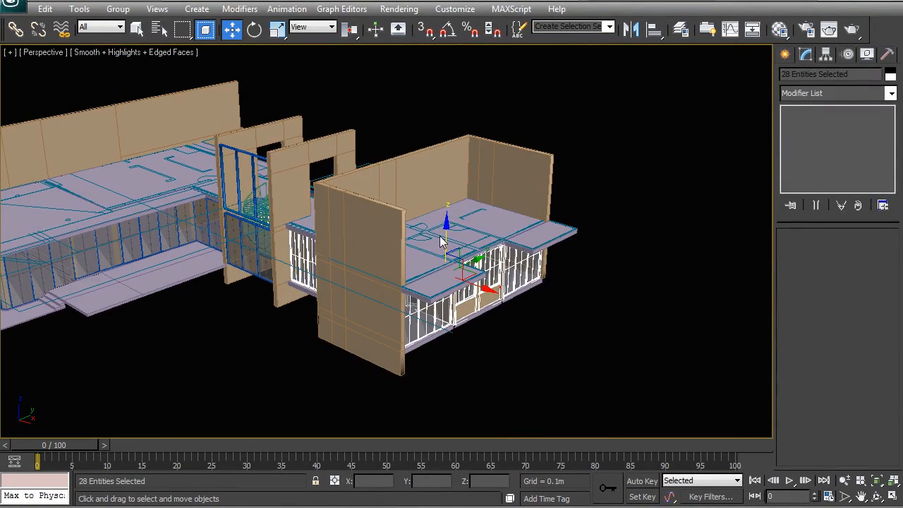
Clone the selected ground-floor elements using the Copy option
key(ctrl+v)
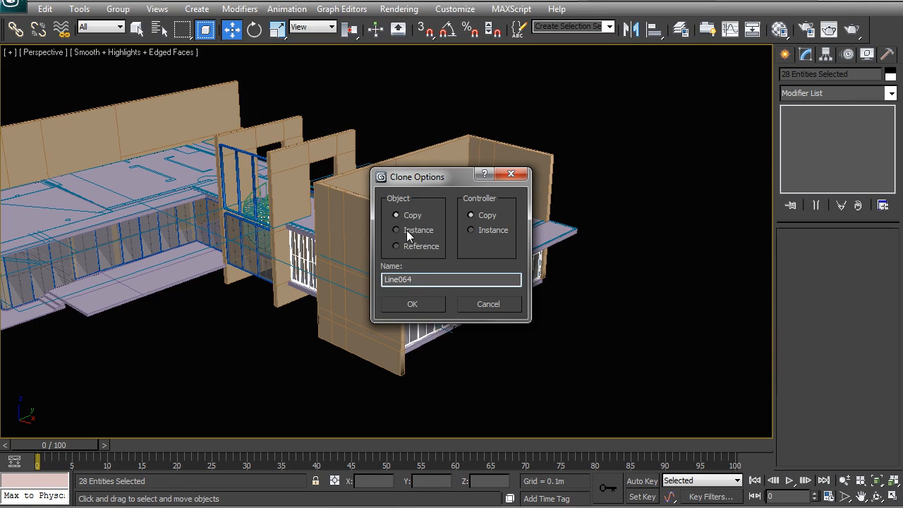
drag(430, 178, 632, 186)
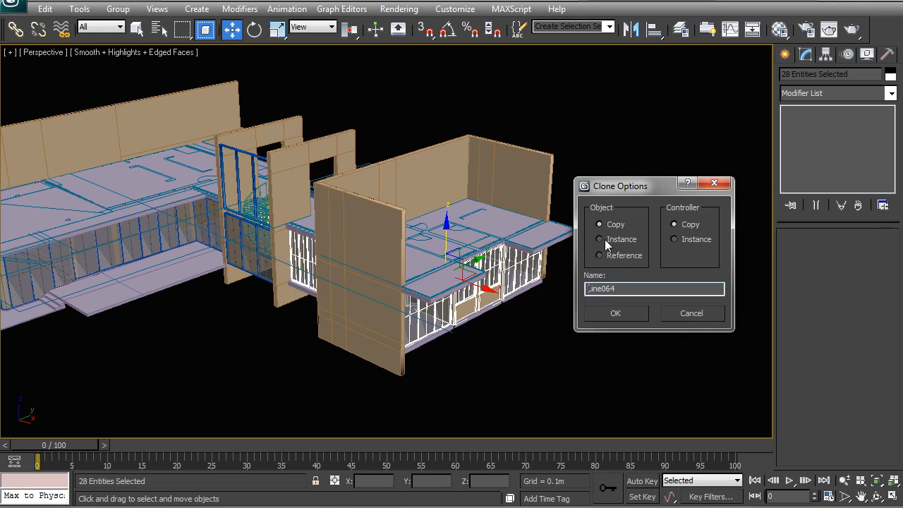
click(617, 307)
Move the cloned elements up along Z with an offset value so they stand on the first-floor slab
middle_drag(405, 305, 410, 305)
scroll(413, 305, up, 4)
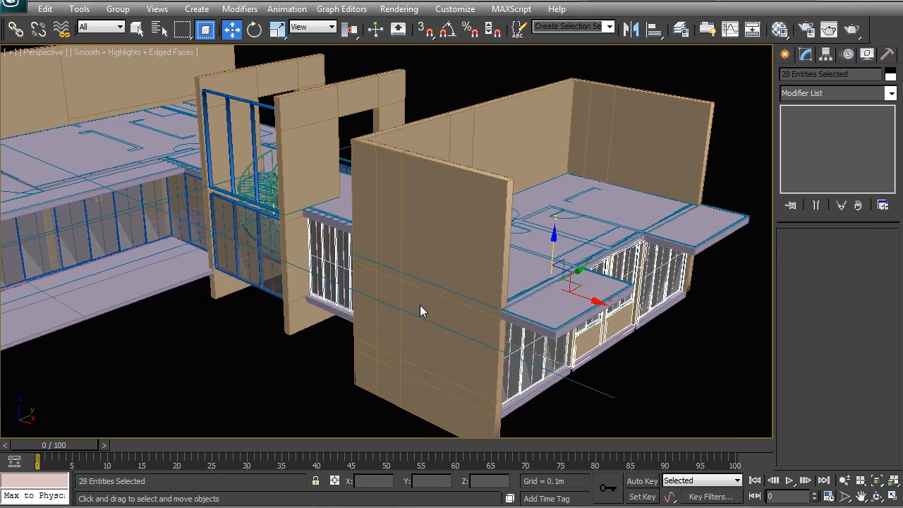
click(334, 481)
click(469, 484)
text(3.)
key(Return)
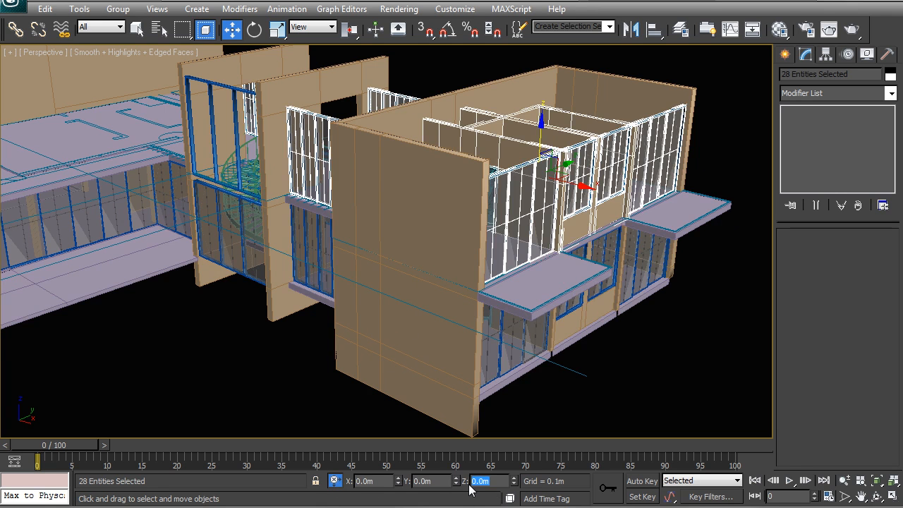
scroll(431, 240, up, 10)
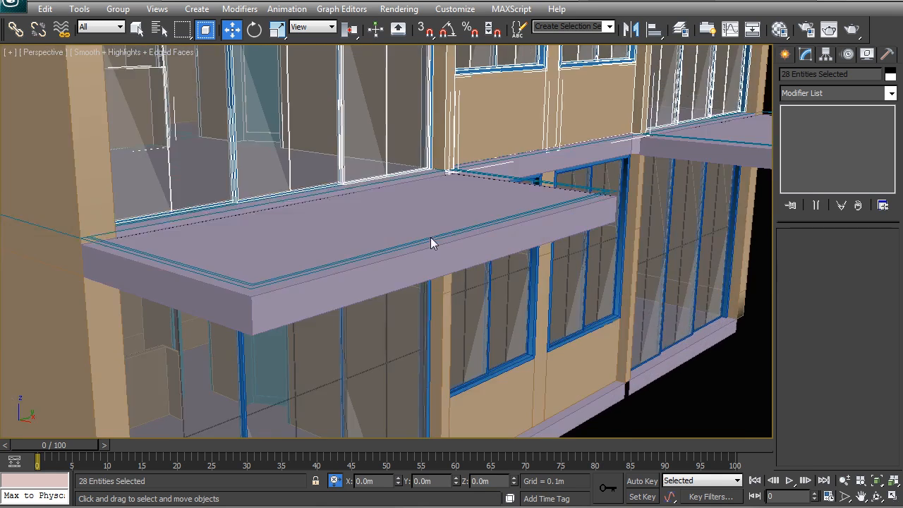
Check how the cloned glazing and walls sit on the end block's first-floor slab and deselect them
middle_drag(706, 148, 497, 258)
scroll(438, 258, up, 3)
alt+middle_drag(395, 246, 521, 251)
click(623, 170)
scroll(621, 170, down, 4)
alt+middle_drag(327, 187, 409, 268)
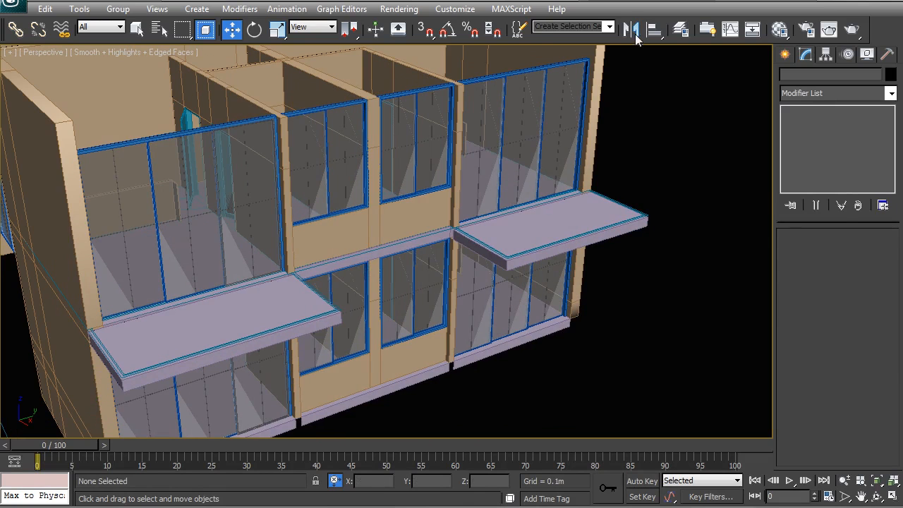
Unhide the 03_Screens layer so the louvred screens are displayed with the rest of the model
click(681, 29)
click(819, 368)
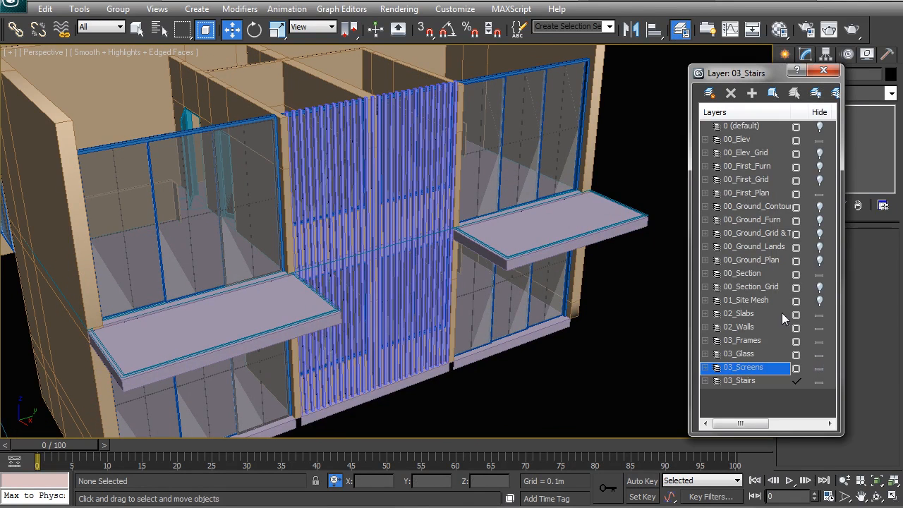
click(823, 70)
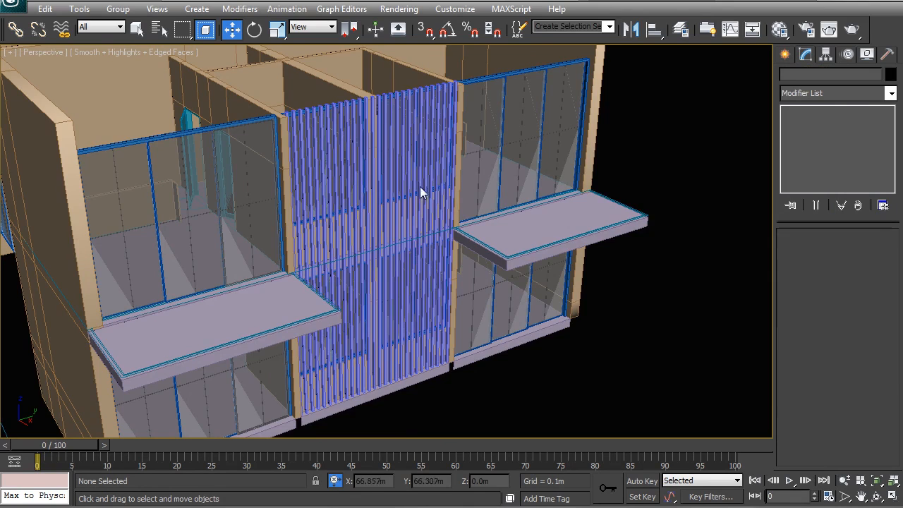
Examine the end block, the glazed corridor around the spiral stair and the whole house from both sides
scroll(455, 203, down, 3)
alt+middle_drag(455, 203, 412, 191)
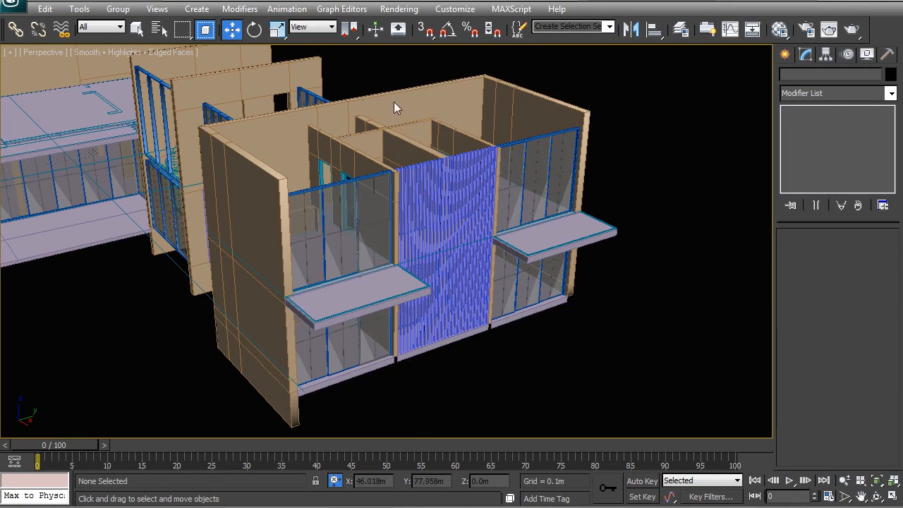
alt+middle_drag(312, 225, 446, 289)
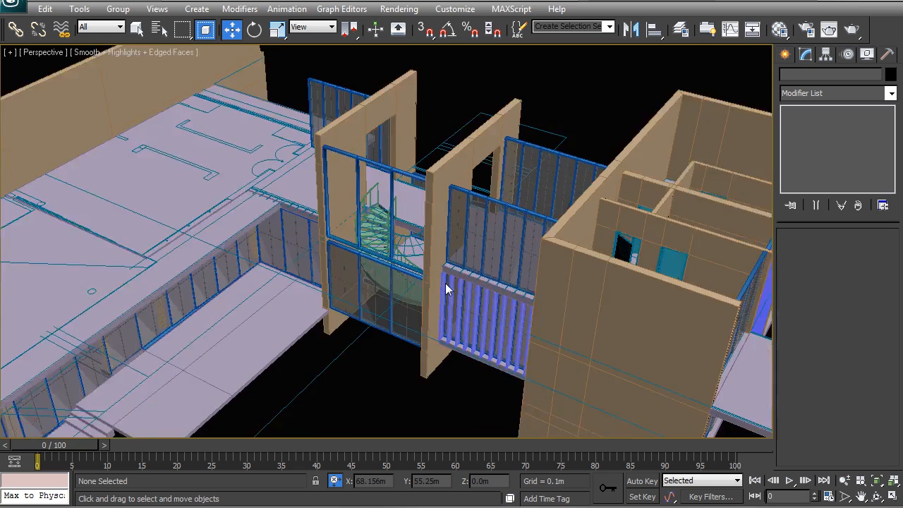
scroll(446, 289, down, 3)
scroll(446, 289, up, 3)
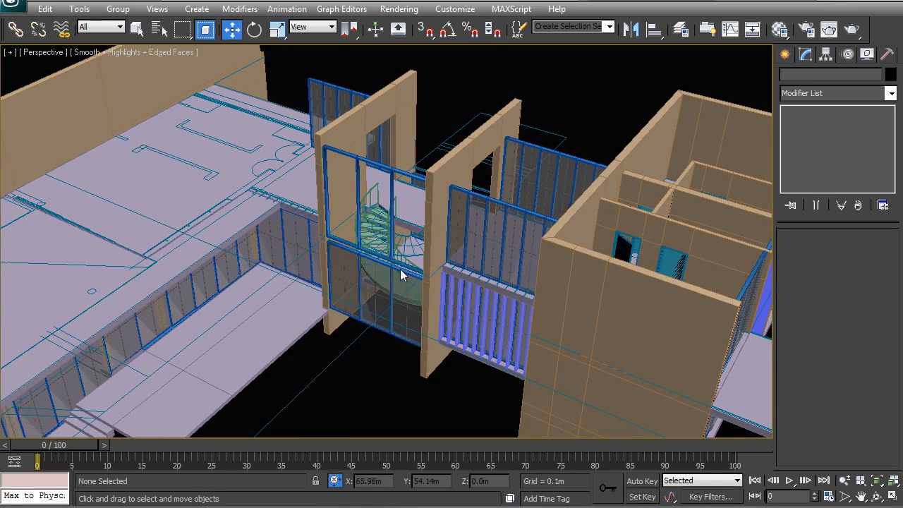
alt+middle_drag(506, 296, 432, 244)
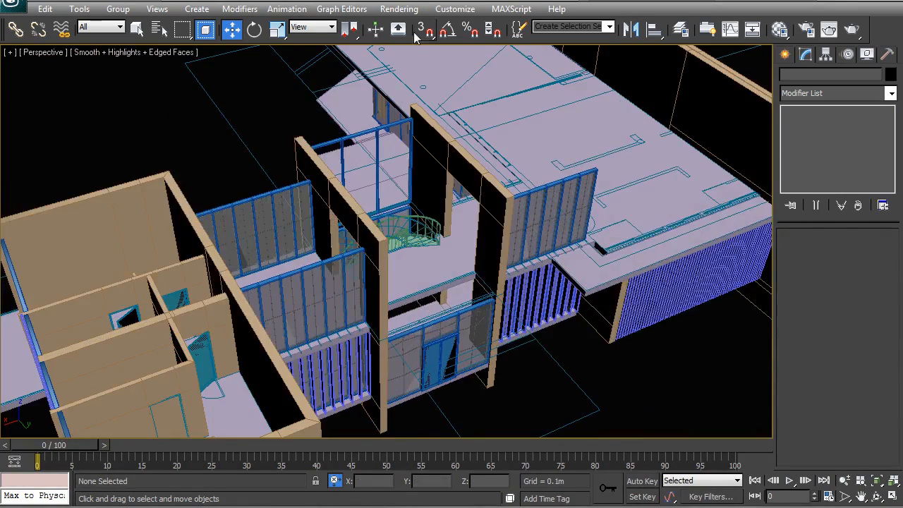
alt+middle_drag(477, 199, 554, 177)
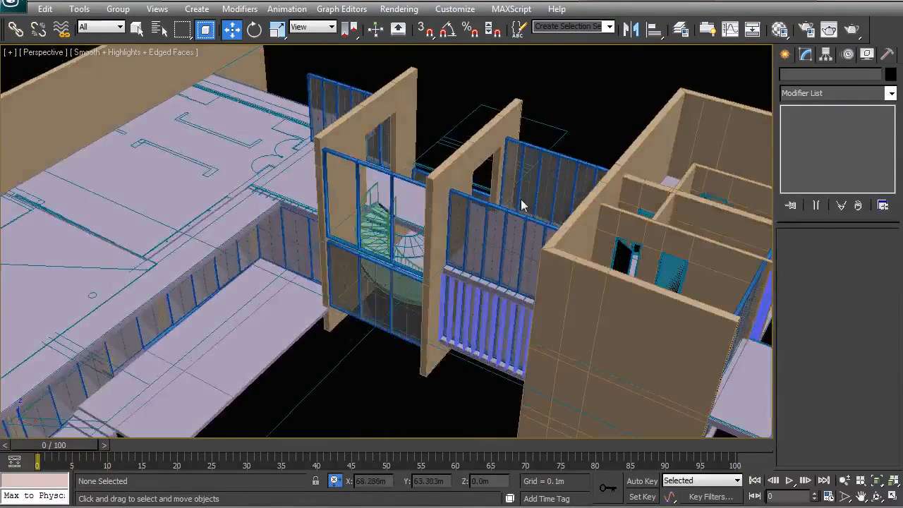
scroll(520, 206, down, 5)
alt+middle_drag(390, 232, 474, 221)
scroll(342, 241, up, 3)
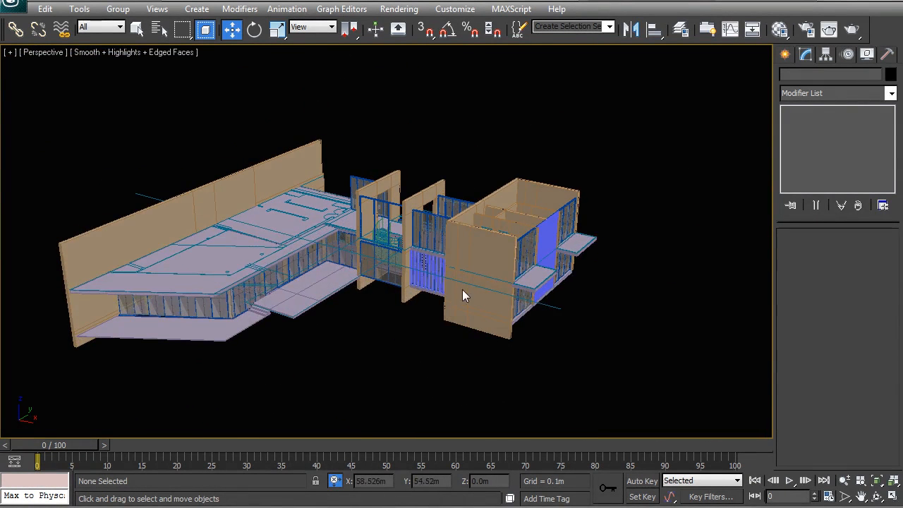
middle_drag(462, 289, 481, 288)
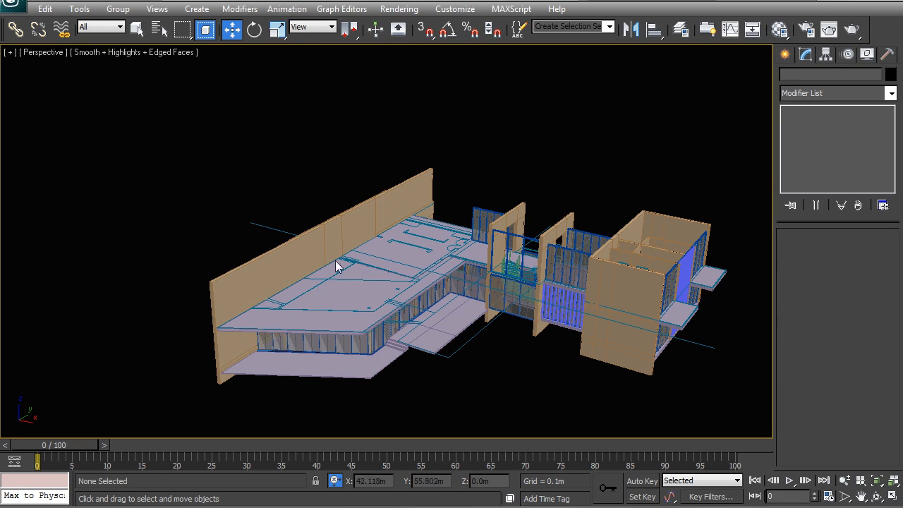
alt+middle_drag(442, 241, 428, 249)
middle_drag(521, 299, 448, 268)
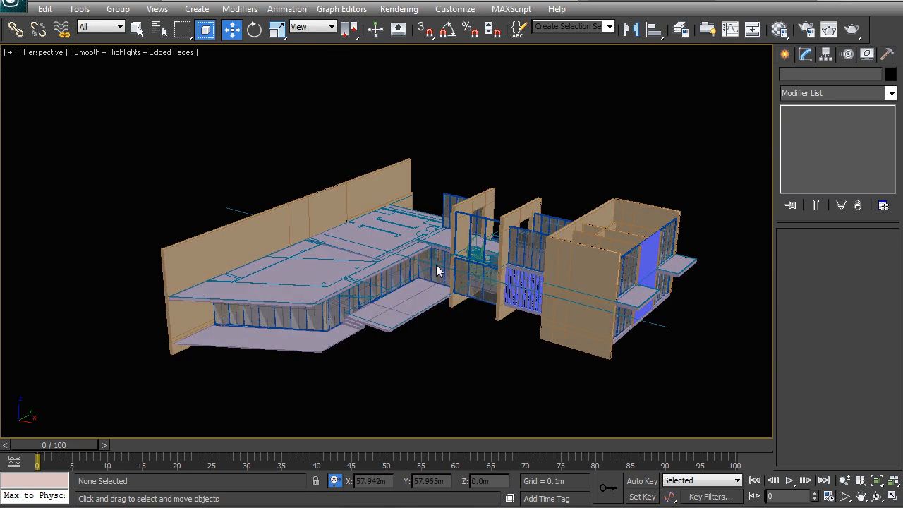